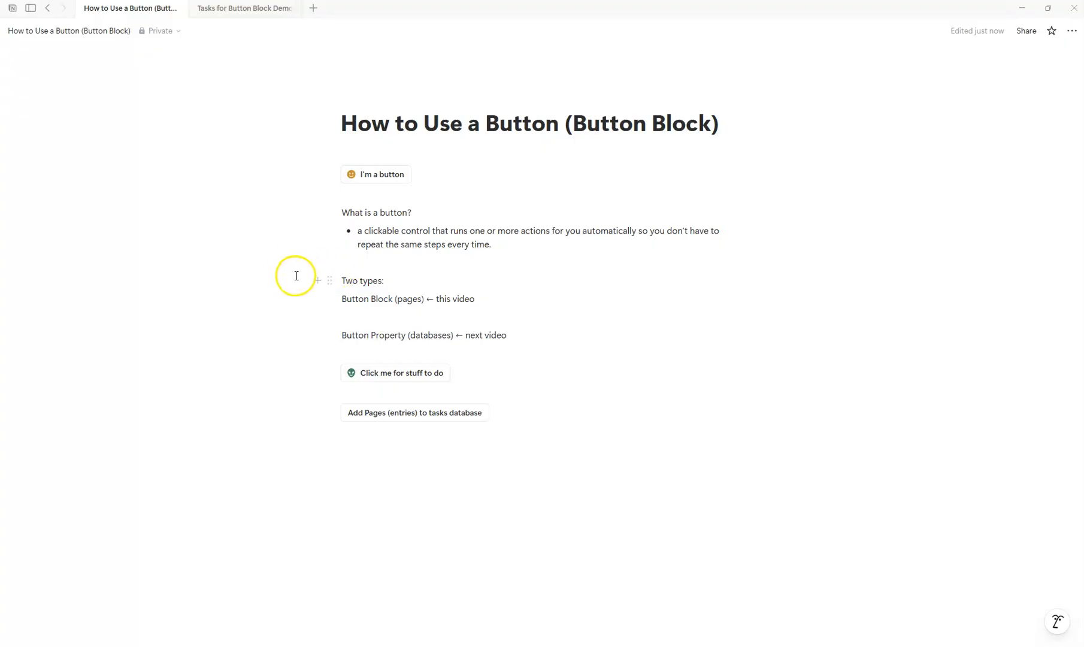
Run the "I'm a button" button to insert its text block beneath it.
{"action": "left_click", "coordinate": [409, 301]}
{"action": "left_click", "coordinate": [398, 176]}
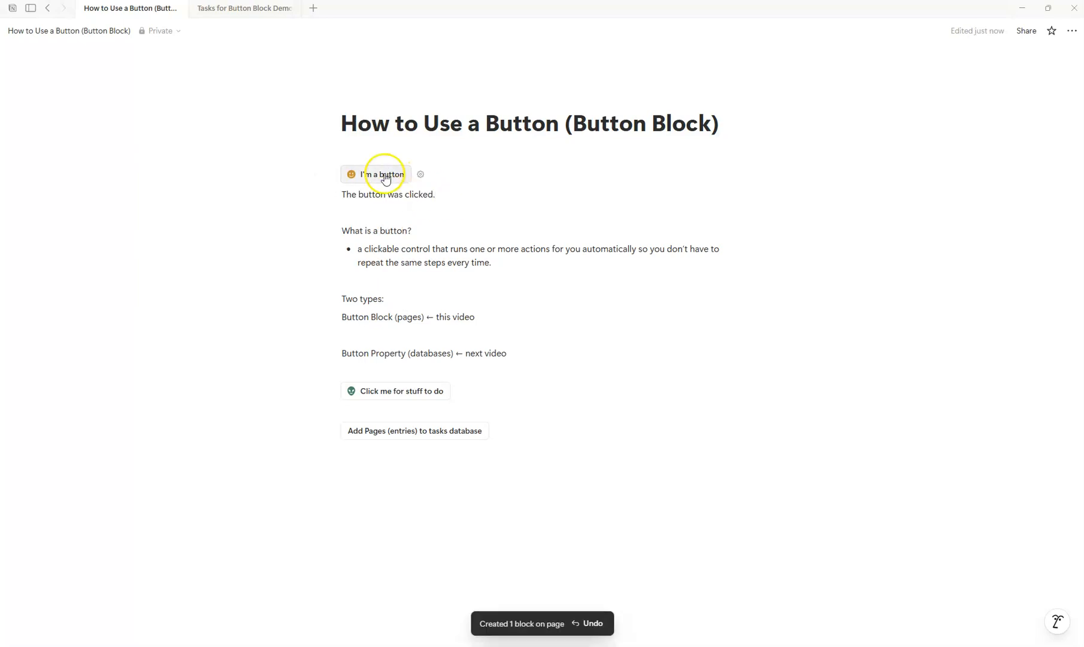
Insert a new button block below the "Add Pages (entries) to tasks database" button, leaving an empty line between them.
{"action": "left_click", "coordinate": [437, 475]}
{"action": "key", "text": "Return"}
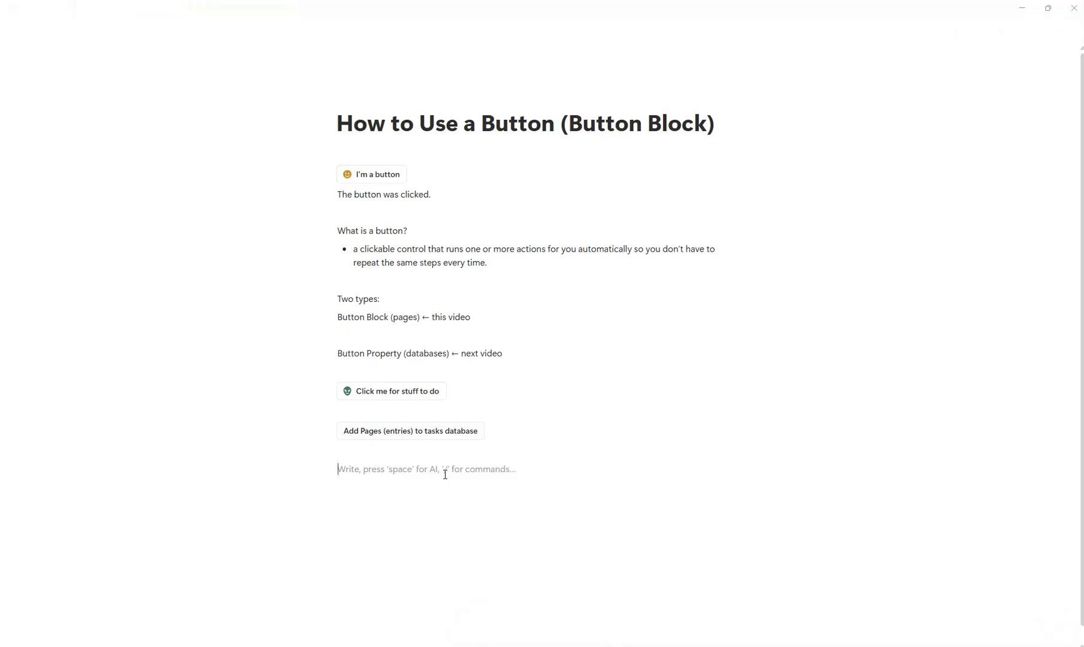
{"action": "type", "text": "/"}
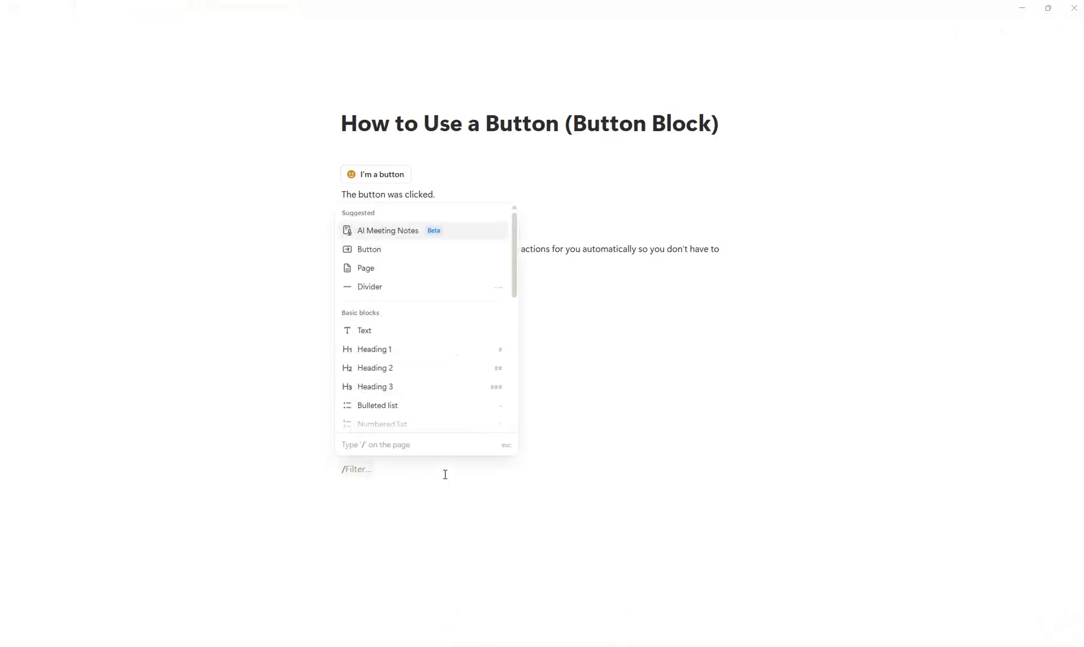
{"action": "type", "text": "button"}
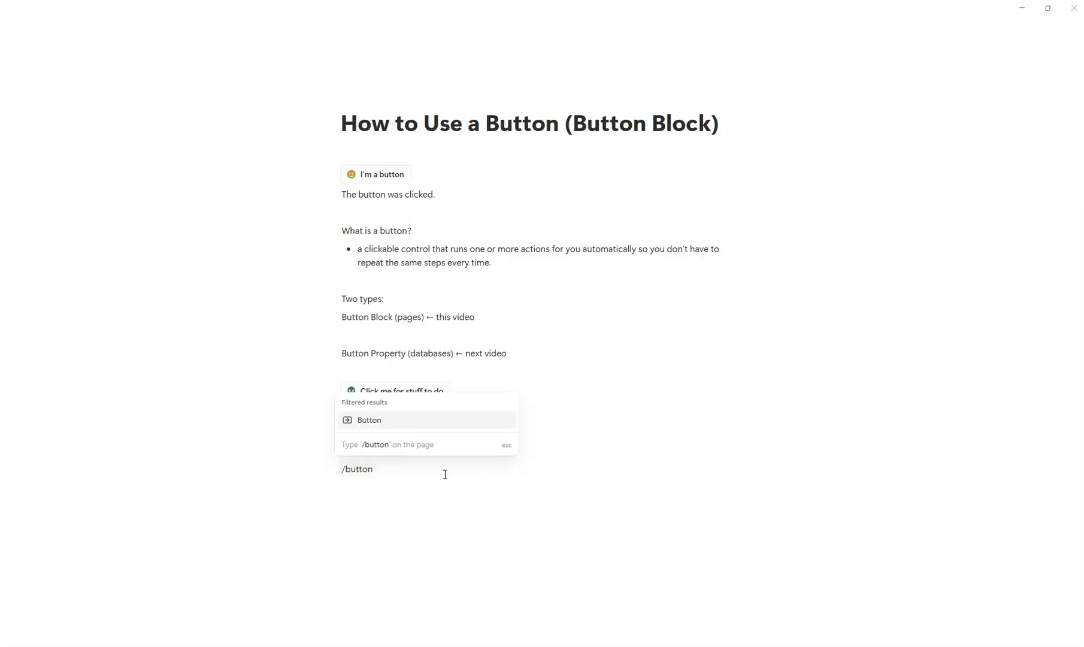
{"action": "left_click", "coordinate": [426, 422]}
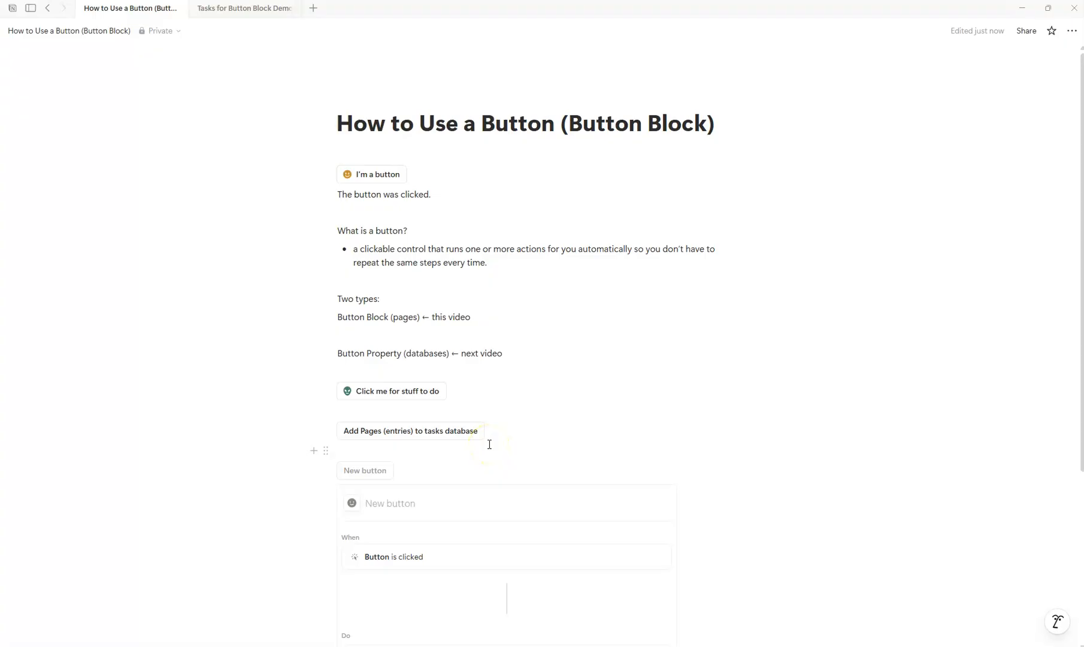
Give the new button a pink circled down-arrow icon and name it "See below".
{"action": "scroll", "coordinate": [490, 444], "scroll_direction": "down", "scroll_amount": 1}
{"action": "left_click", "coordinate": [354, 448]}
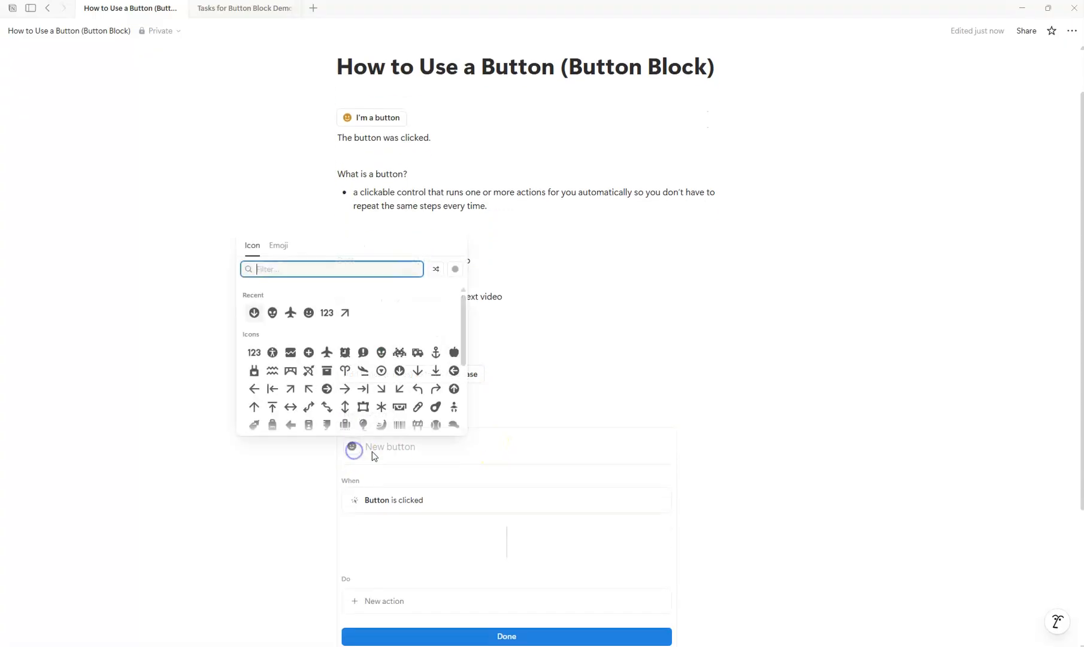
{"action": "mouse_move", "coordinate": [400, 372]}
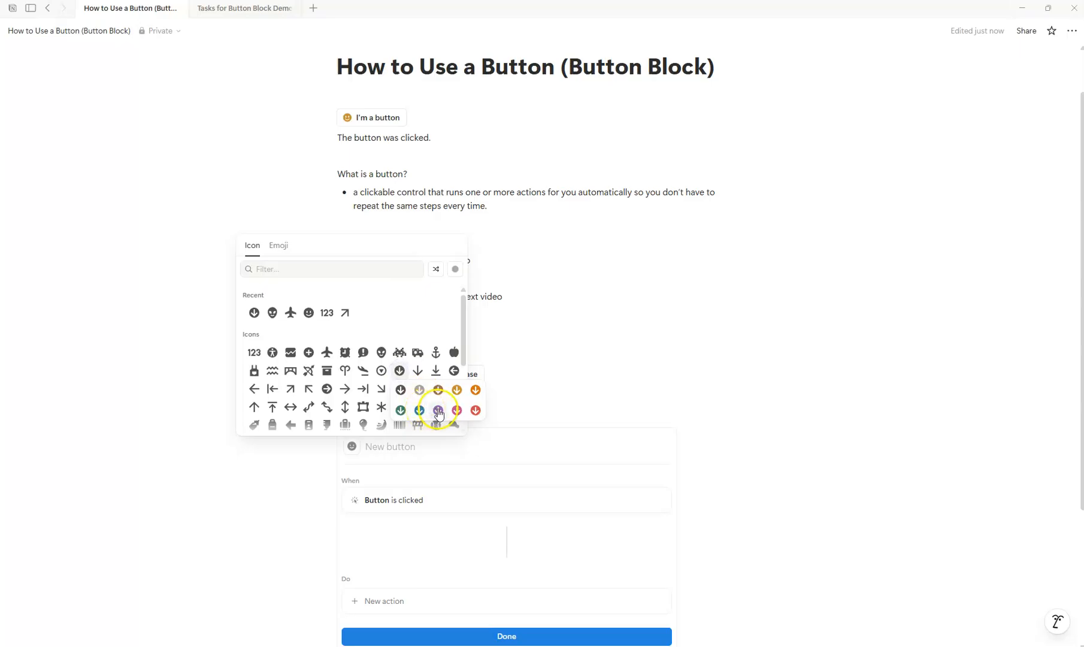
{"action": "left_click", "coordinate": [457, 410]}
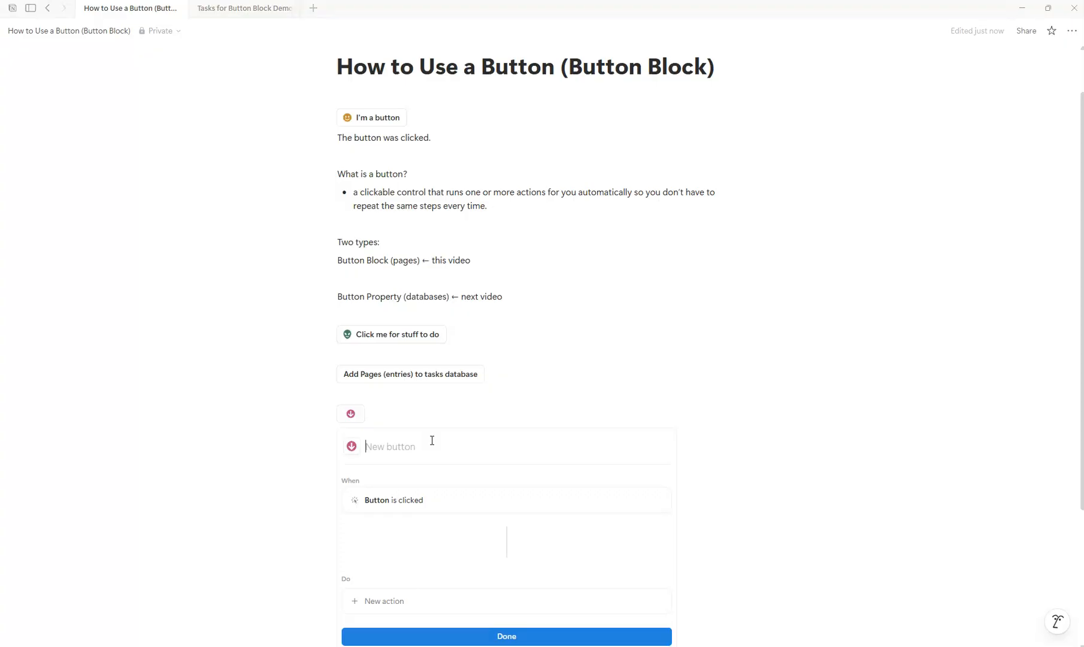
{"action": "type", "text": "See below"}
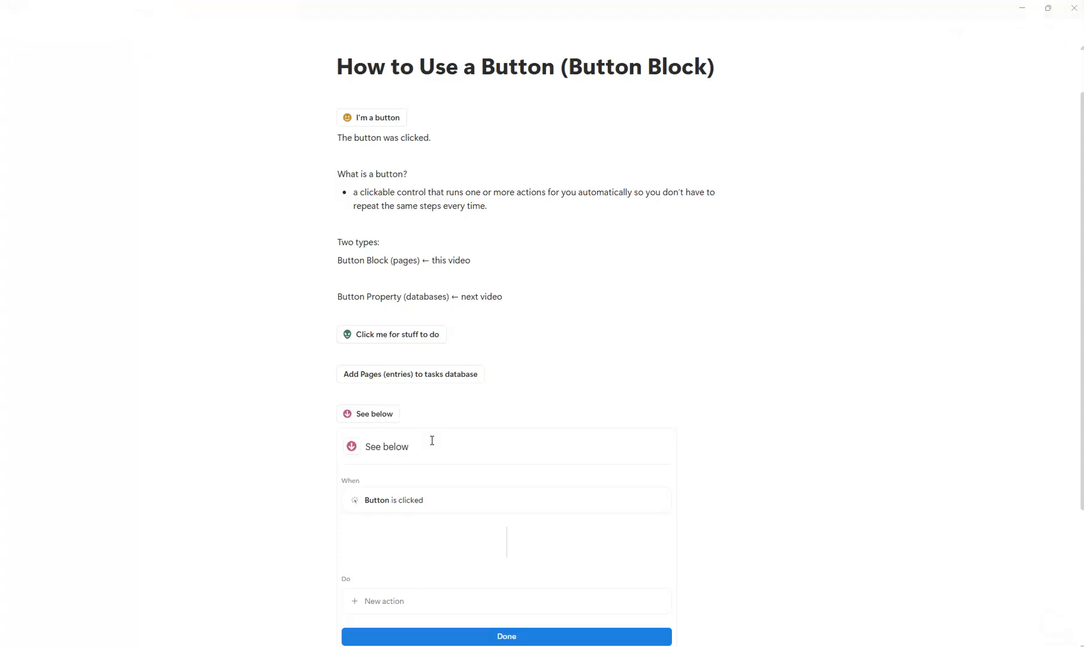
Examine the list of actions that can be assigned to the "See below" button without choosing one.
{"action": "scroll", "coordinate": [470, 337], "scroll_direction": "down", "scroll_amount": 2}
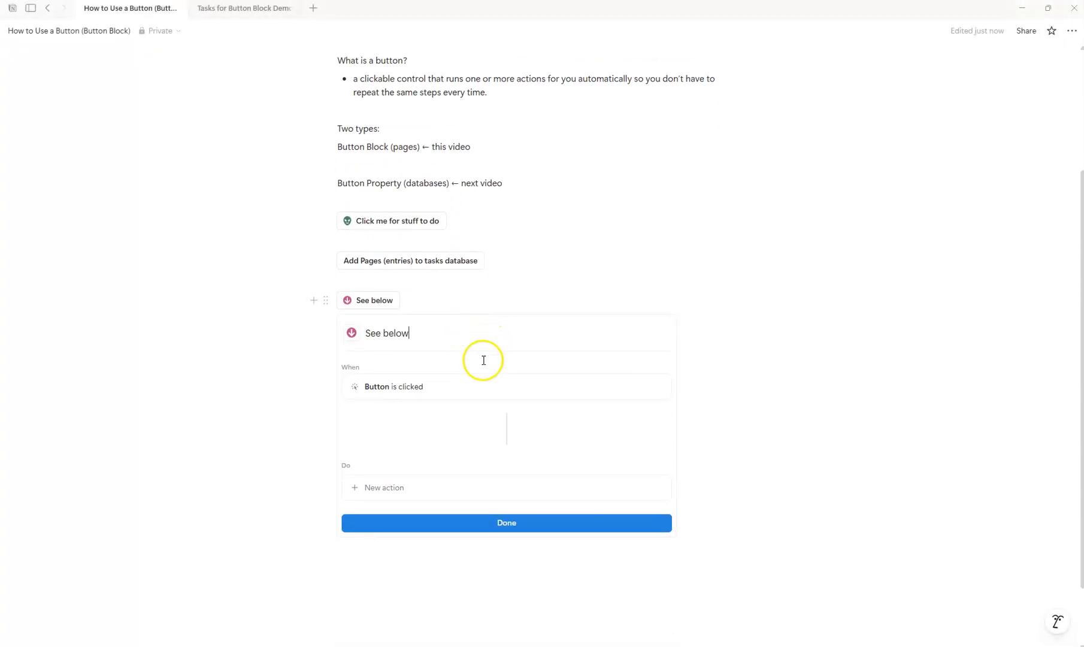
{"action": "left_click", "coordinate": [425, 484]}
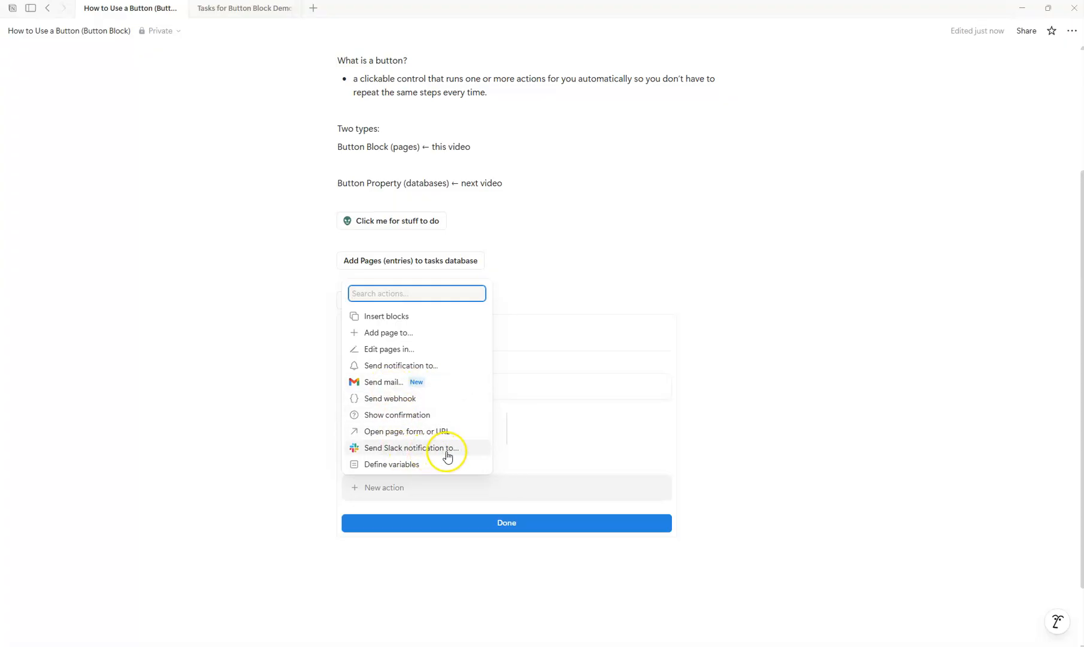
{"action": "left_click", "coordinate": [536, 490]}
{"action": "left_click", "coordinate": [536, 488]}
{"action": "left_click", "coordinate": [789, 439]}
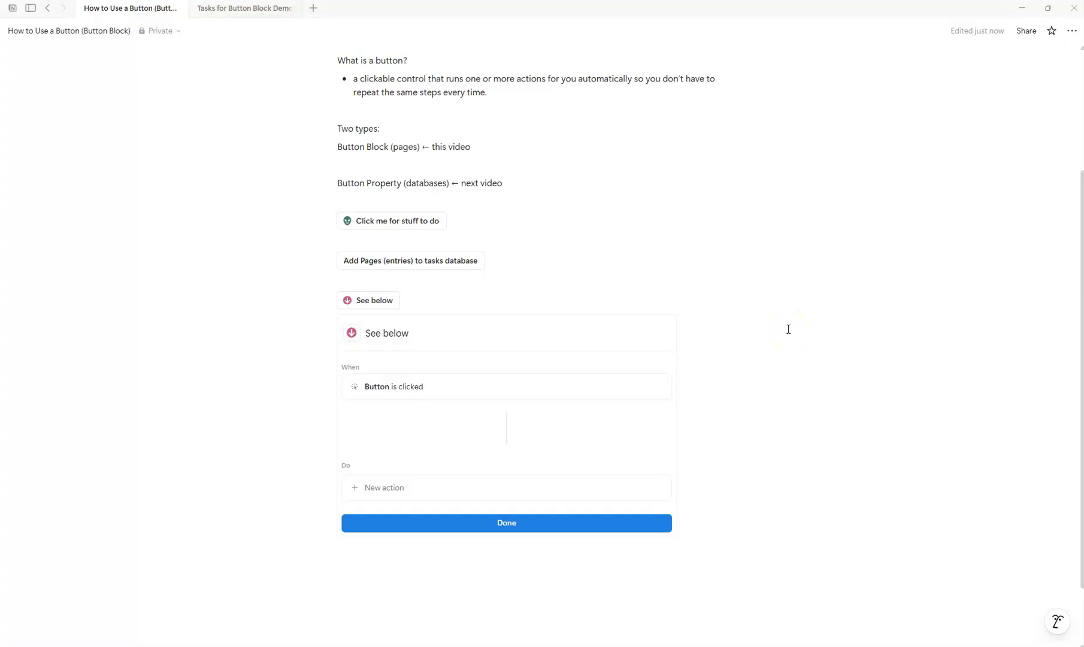
{"action": "scroll", "coordinate": [788, 329], "scroll_direction": "up", "scroll_amount": 3}
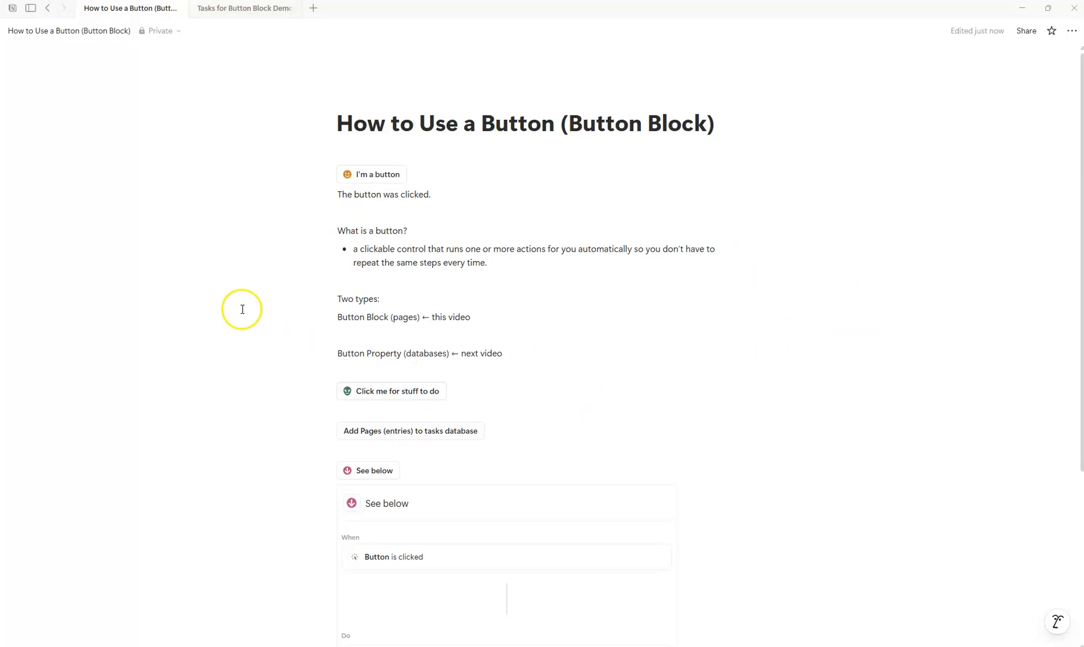
{"action": "scroll", "coordinate": [847, 422], "scroll_direction": "down", "scroll_amount": 3}
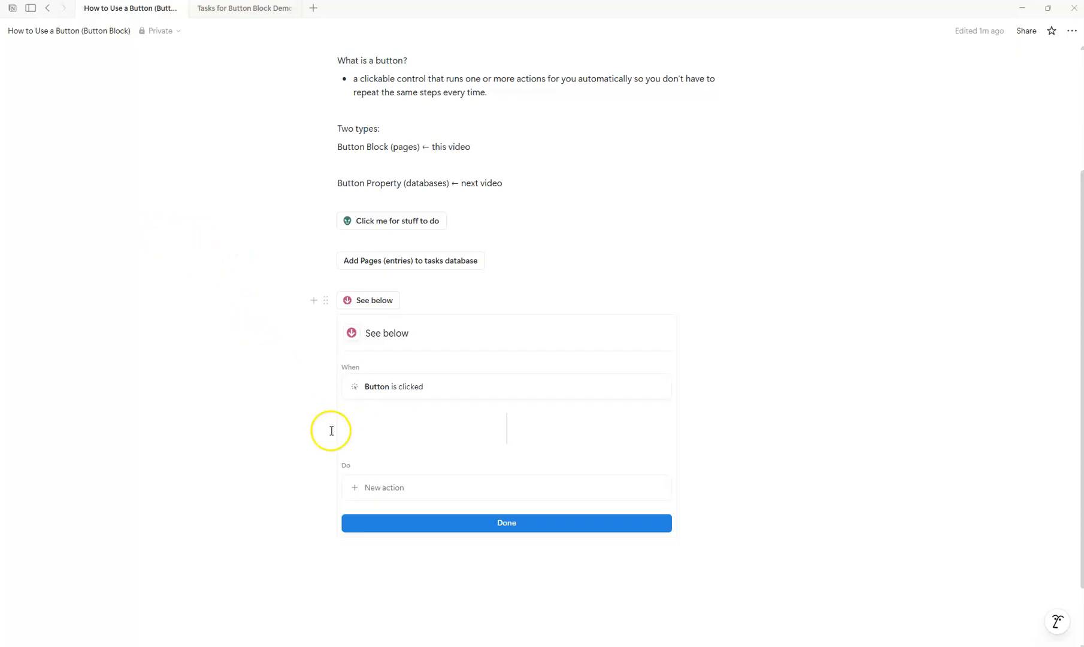
{"action": "left_click", "coordinate": [409, 490]}
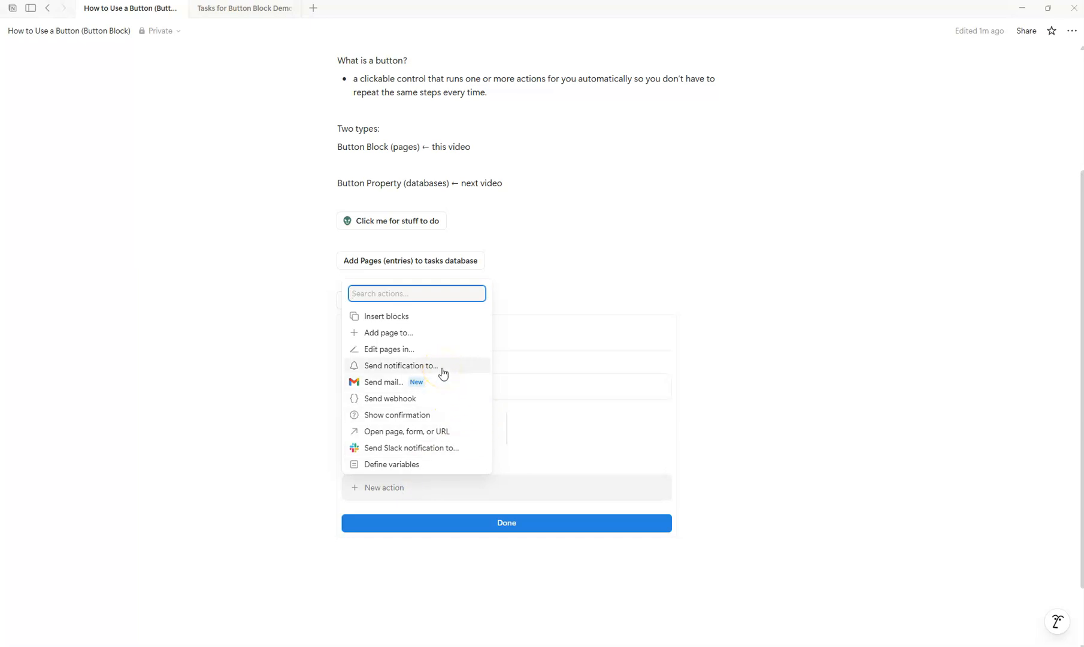
{"action": "left_click", "coordinate": [229, 368]}
{"action": "mouse_move", "coordinate": [21, 10]}
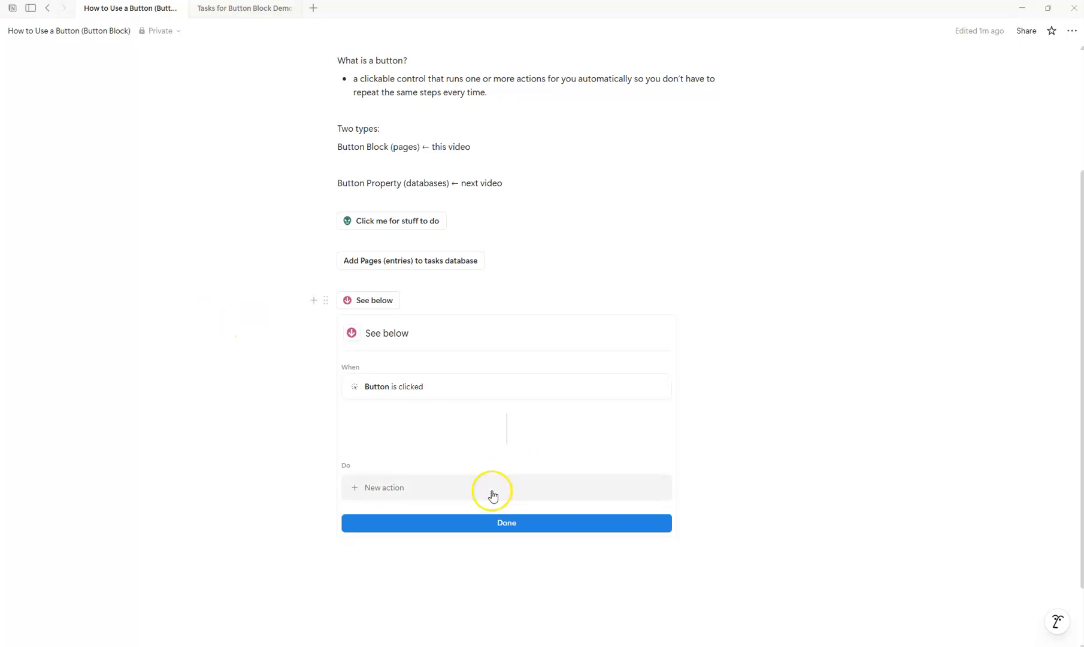
Add an Insert blocks action with to-dos "eat", "gym" and "work" plus an empty line, and save the "See below" button.
{"action": "left_click", "coordinate": [417, 485]}
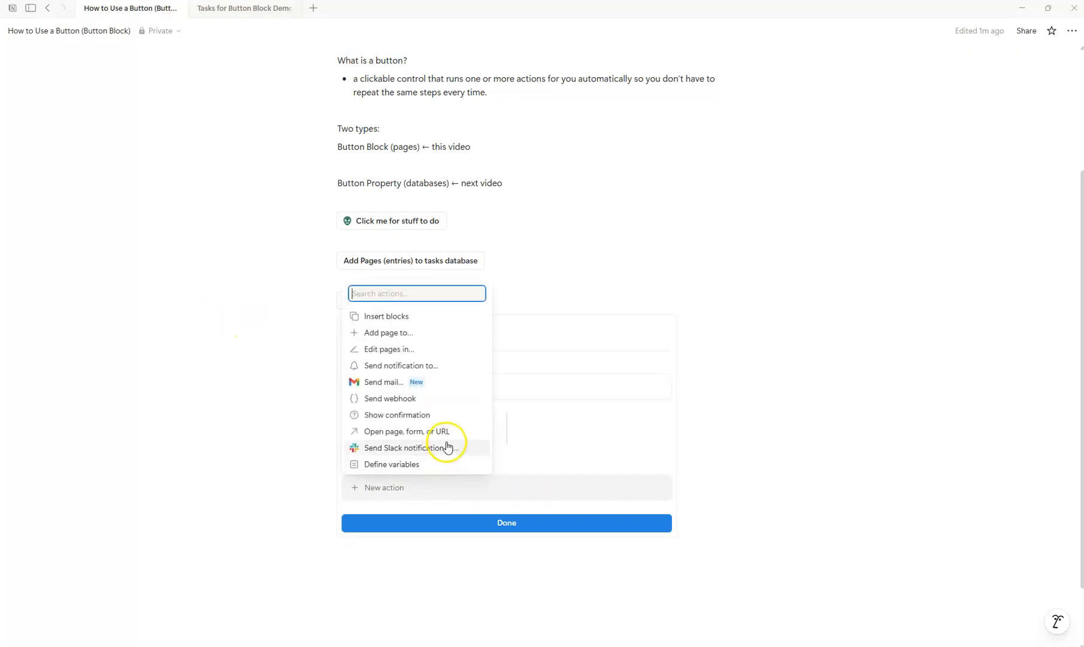
{"action": "left_click", "coordinate": [456, 324]}
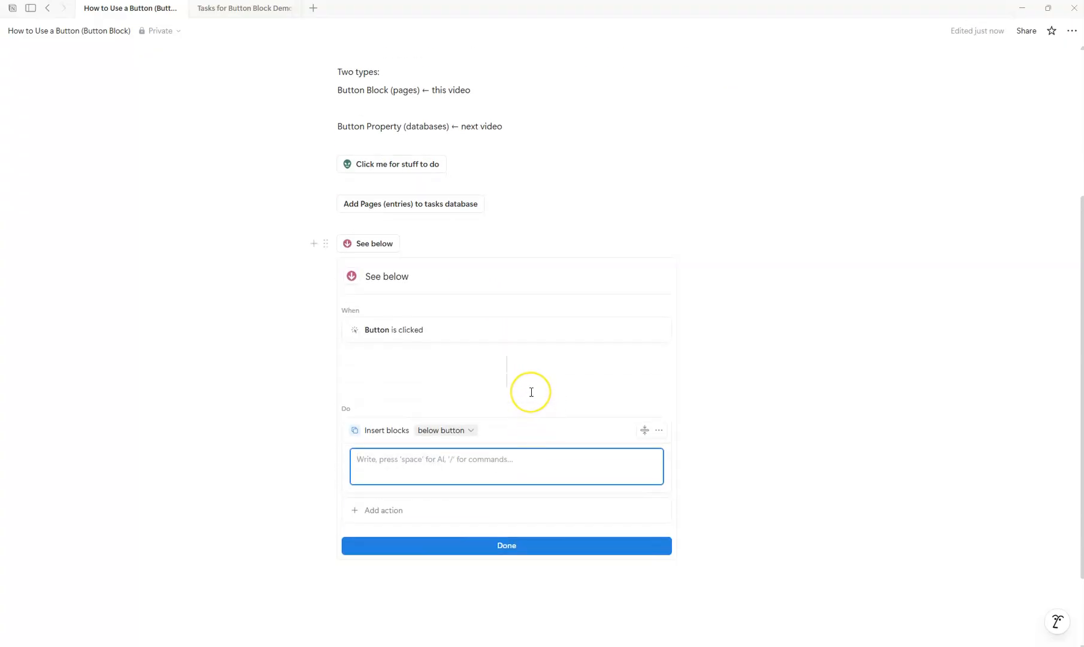
{"action": "type", "text": "[]"}
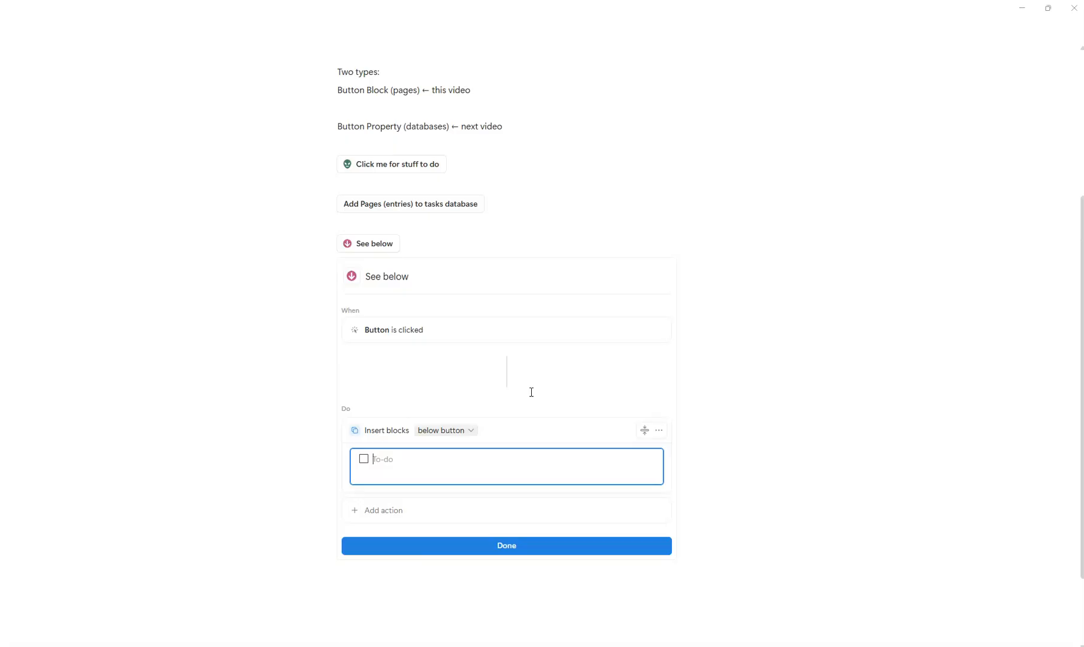
{"action": "type", "text": "eat"}
{"action": "key", "text": "Return"}
{"action": "type", "text": "gym"}
{"action": "key", "text": "Return"}
{"action": "type", "text": "work"}
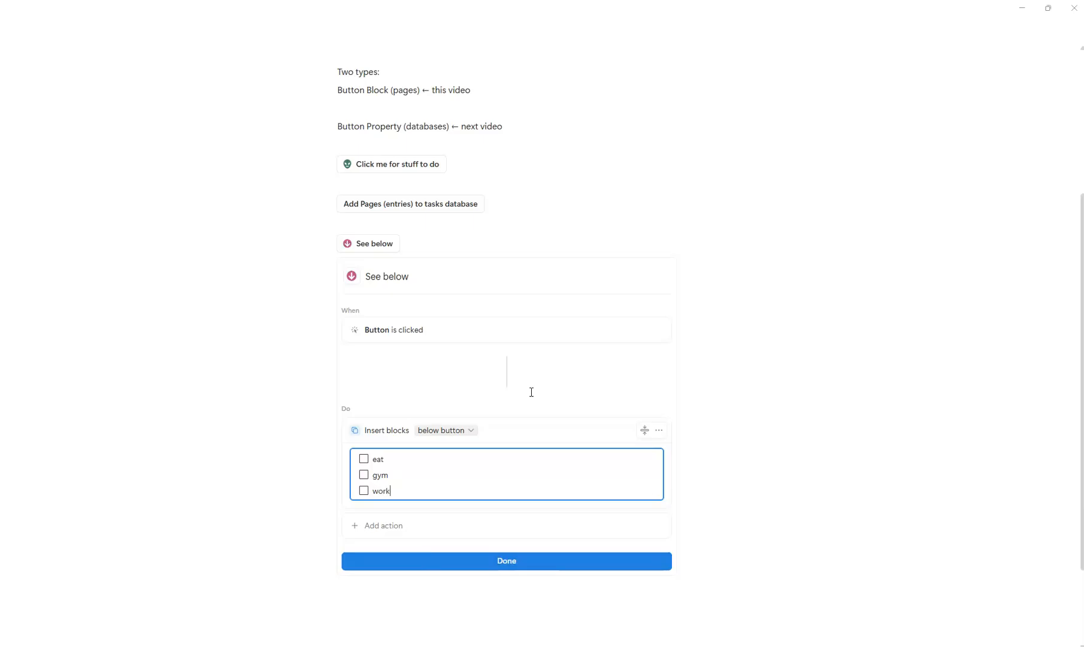
{"action": "key", "text": "Return"}
{"action": "key", "text": "Return"}
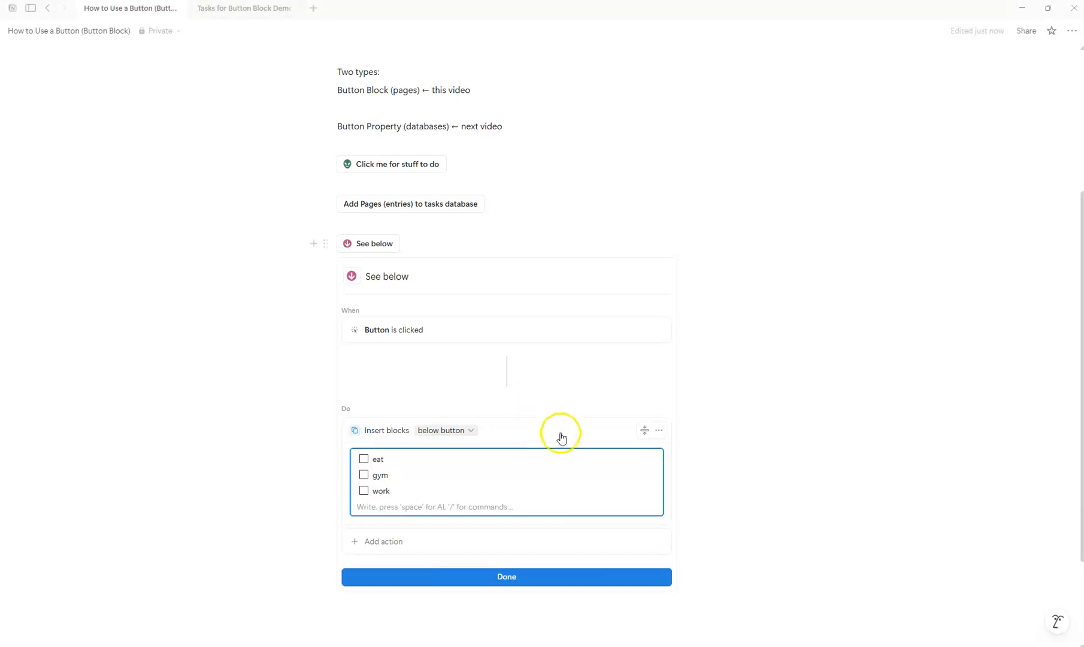
{"action": "left_click", "coordinate": [396, 580]}
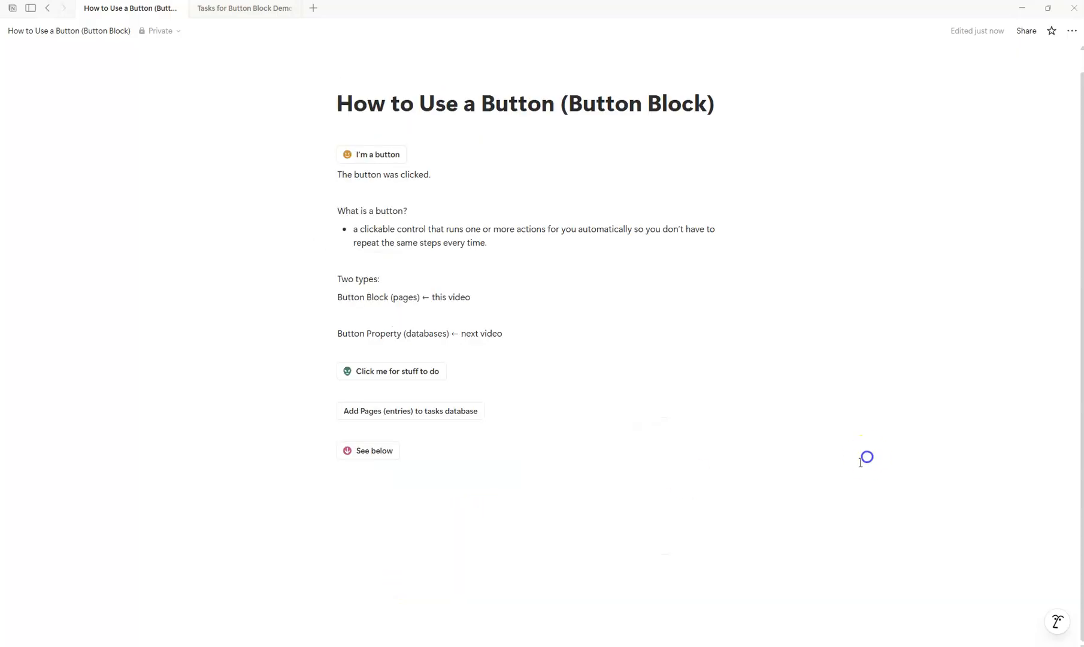
Run the "See below" button twice to insert two copies of its to-do list.
{"action": "left_click", "coordinate": [369, 454]}
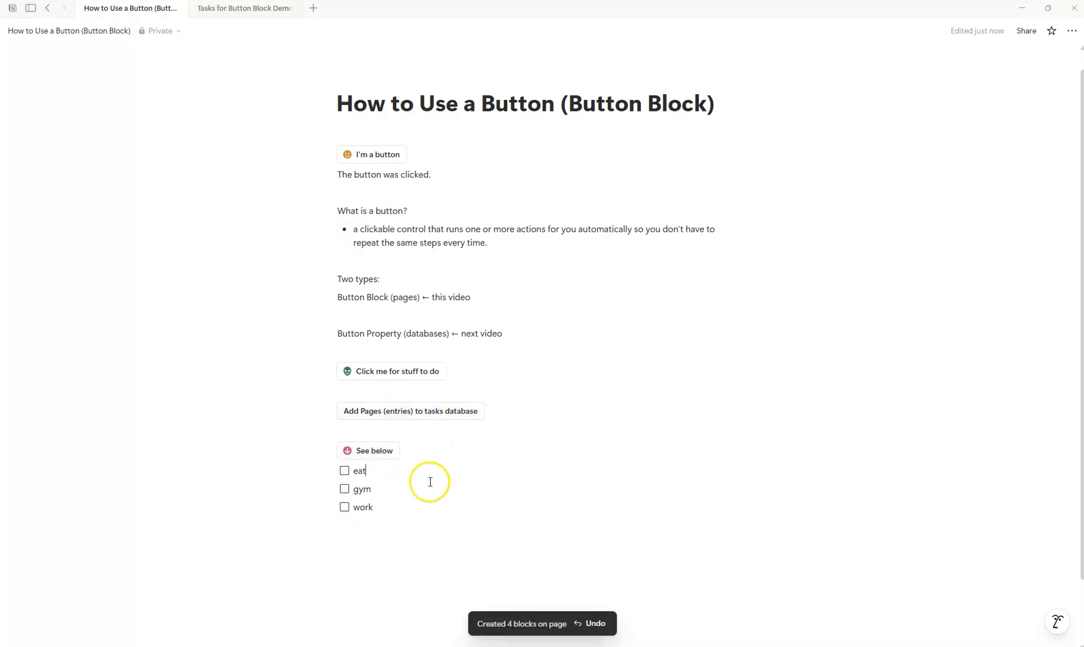
{"action": "left_click", "coordinate": [403, 471]}
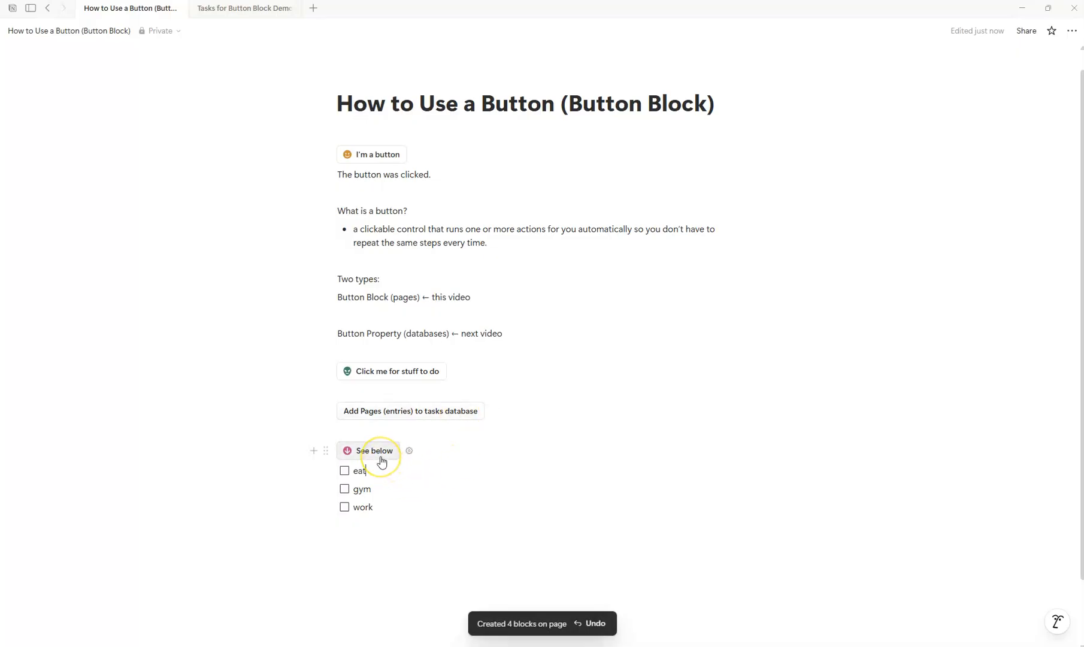
{"action": "left_click", "coordinate": [380, 454]}
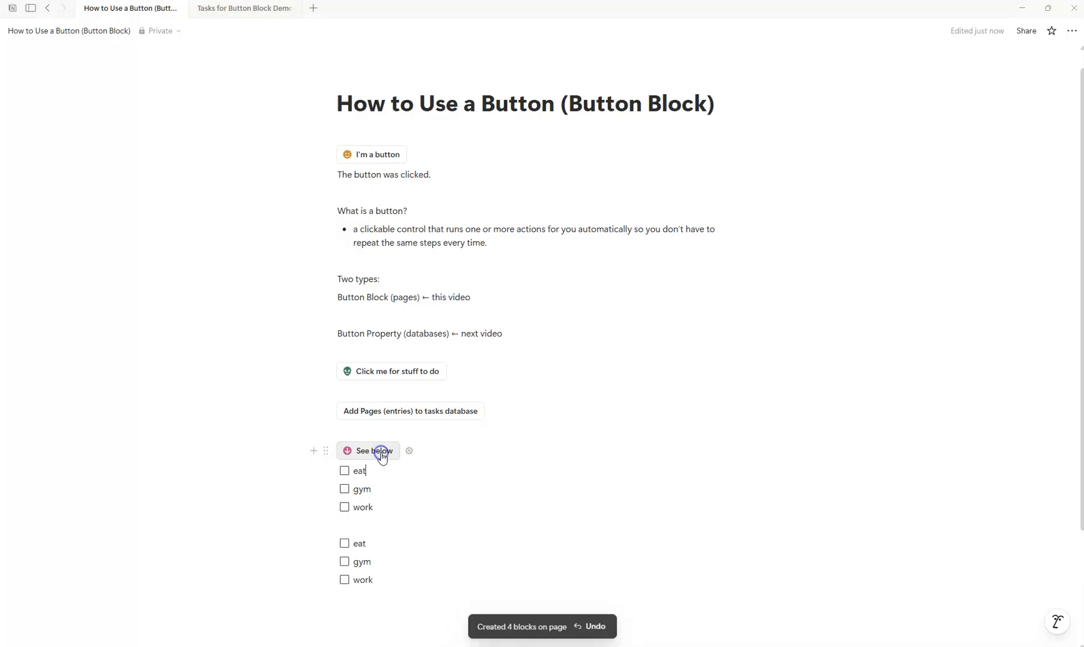
Mark "eat", "gym" and "work" as done in the upper to-do list.
{"action": "left_click", "coordinate": [344, 472]}
{"action": "left_click", "coordinate": [345, 490]}
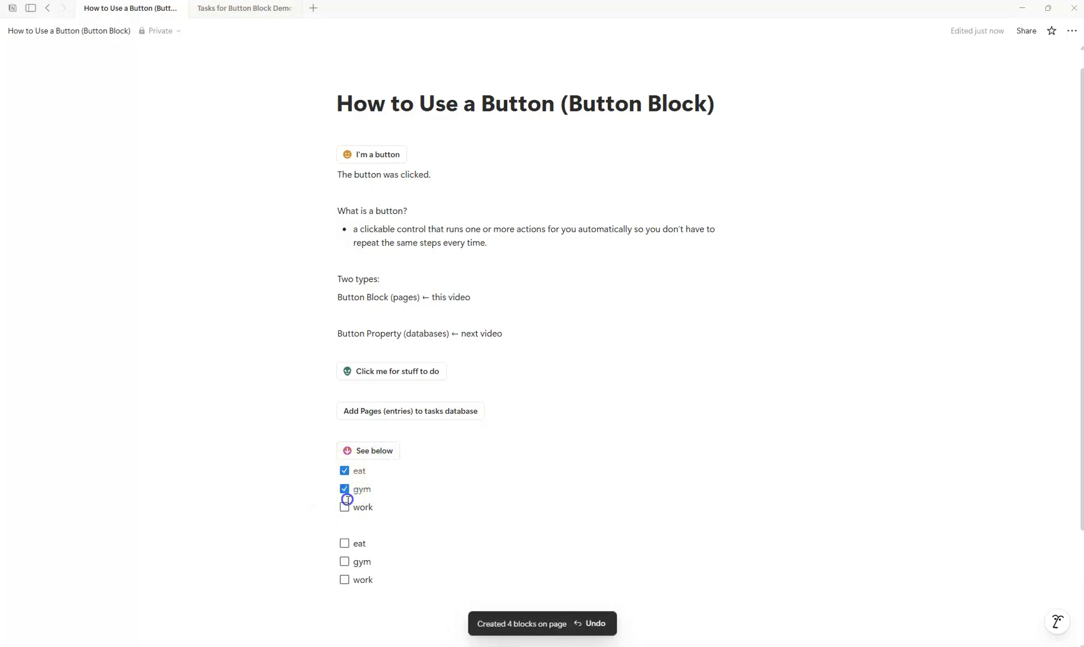
{"action": "left_click", "coordinate": [344, 507]}
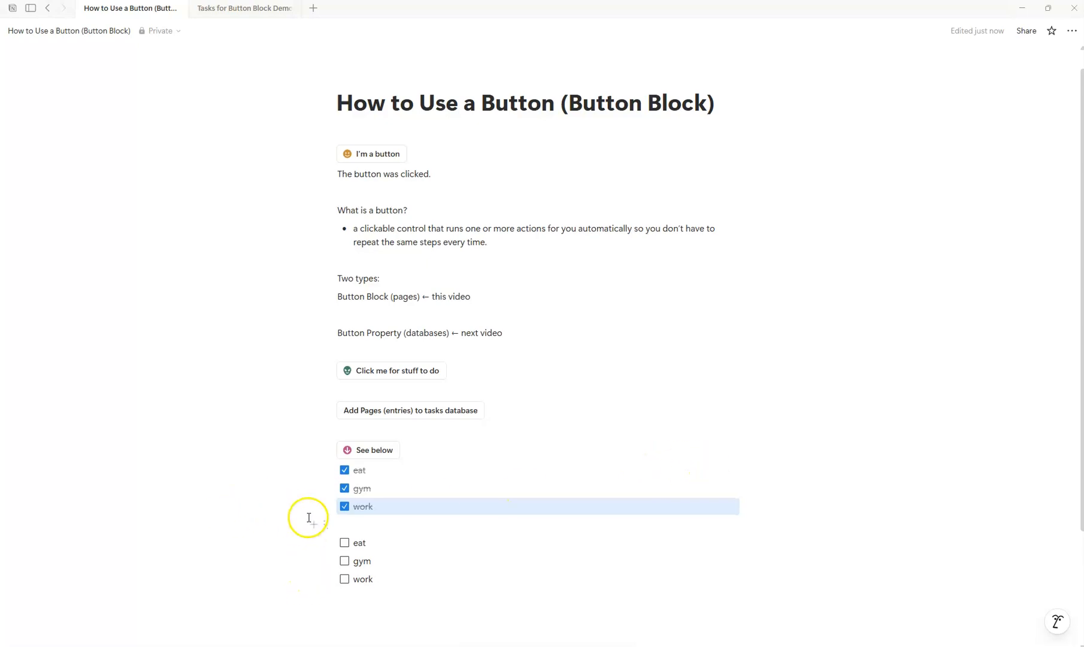
Insert another button block below the unchecked to-do list, leaving an empty line above it.
{"action": "scroll", "coordinate": [309, 517], "scroll_direction": "down", "scroll_amount": 1}
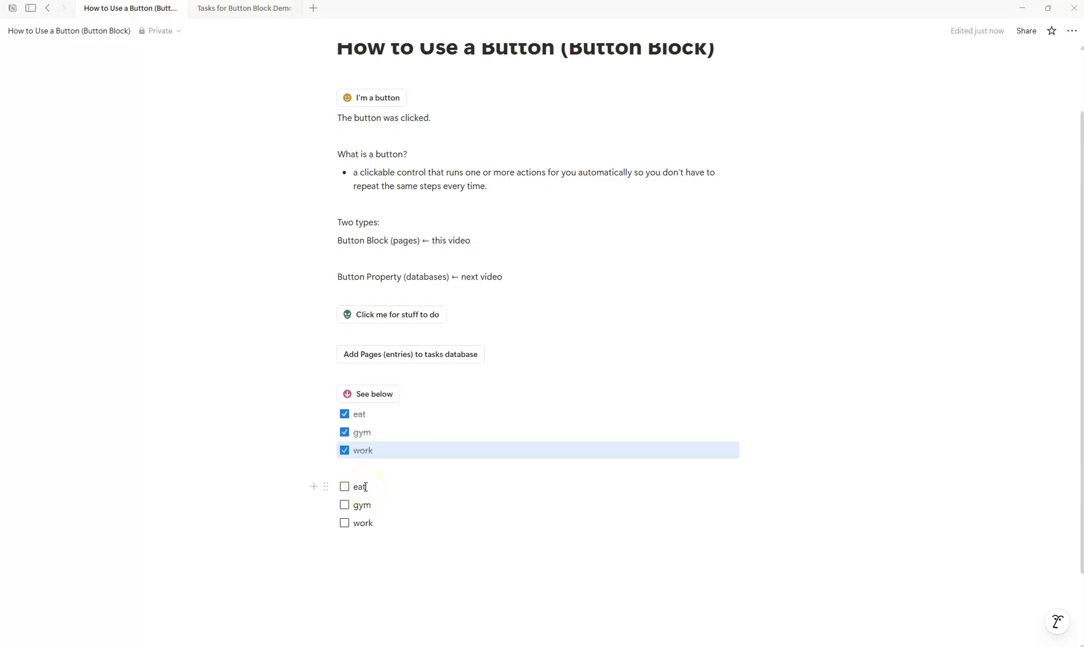
{"action": "mouse_move", "coordinate": [101, 531]}
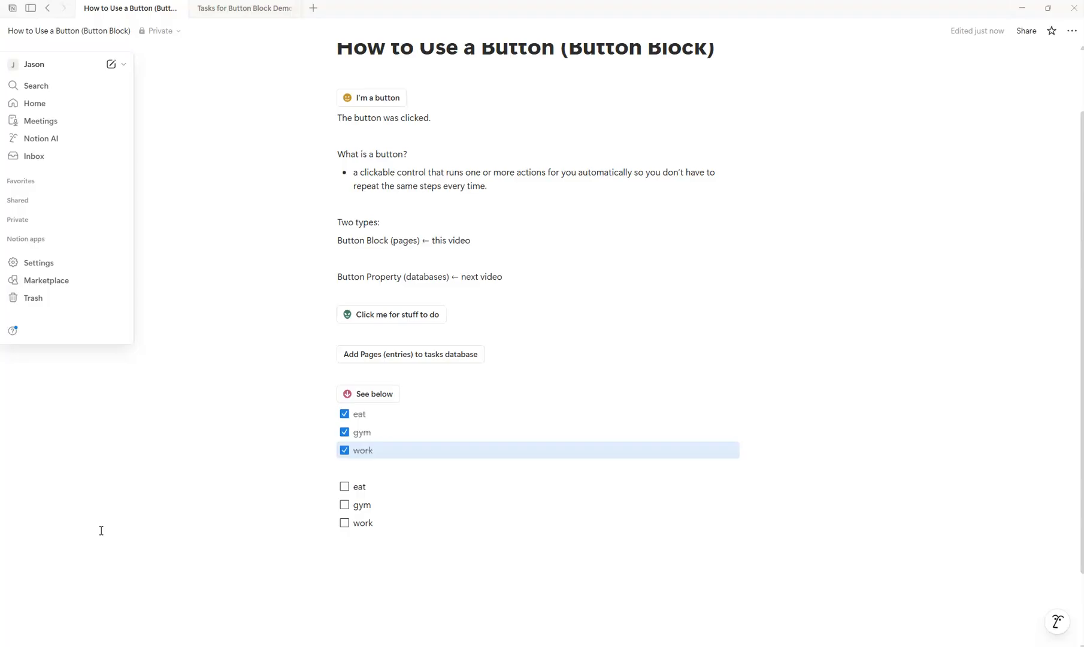
{"action": "left_click", "coordinate": [153, 535]}
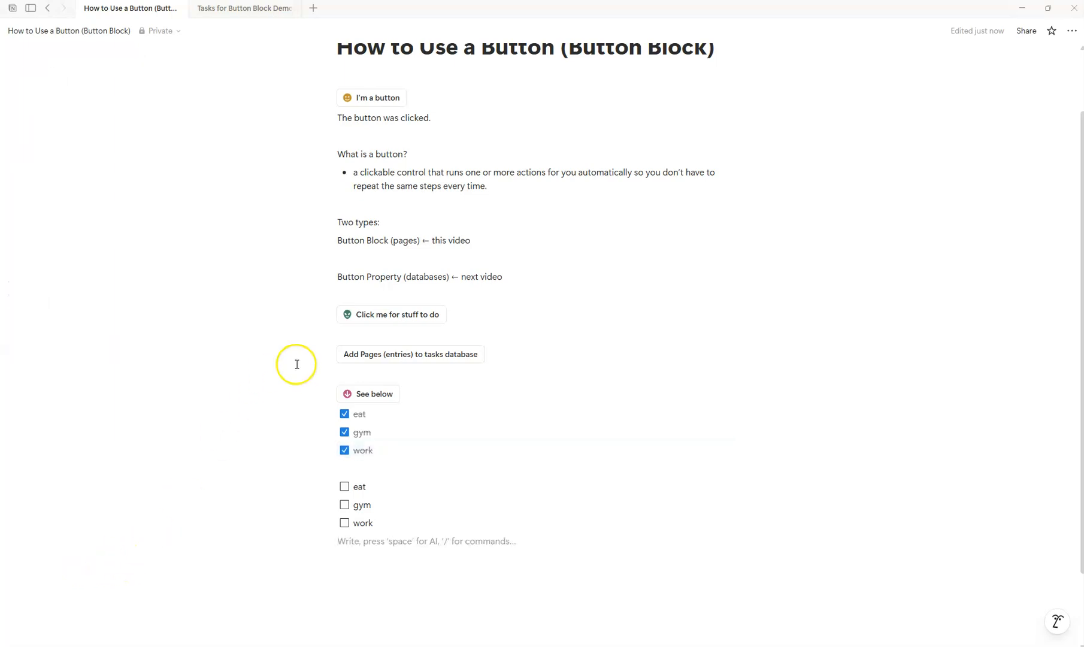
{"action": "left_click", "coordinate": [394, 549]}
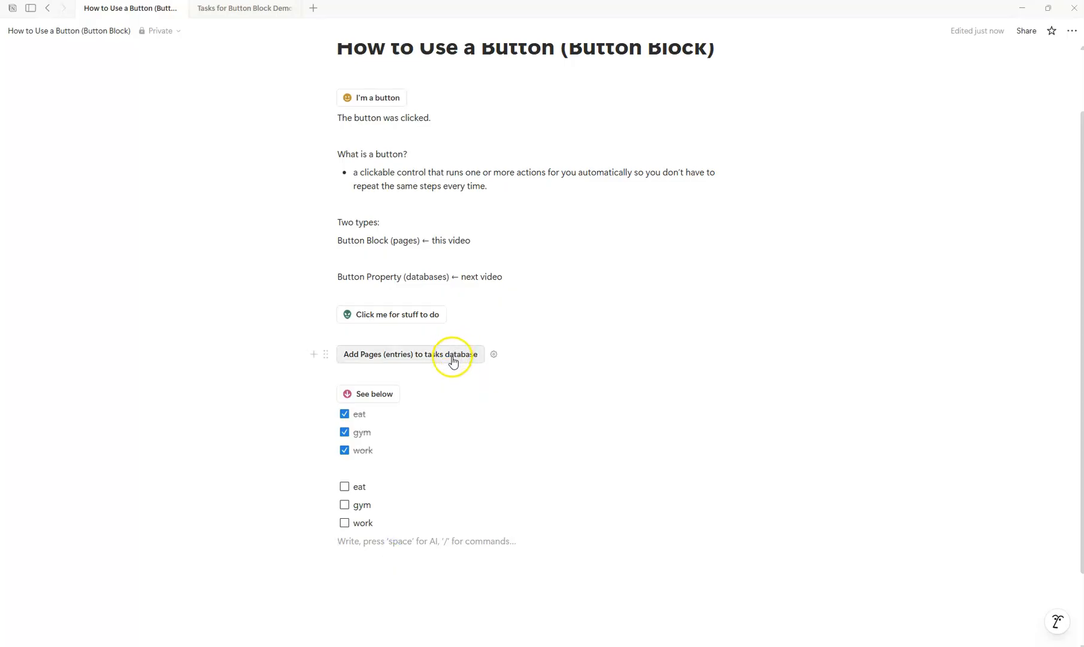
{"action": "key", "text": "Return"}
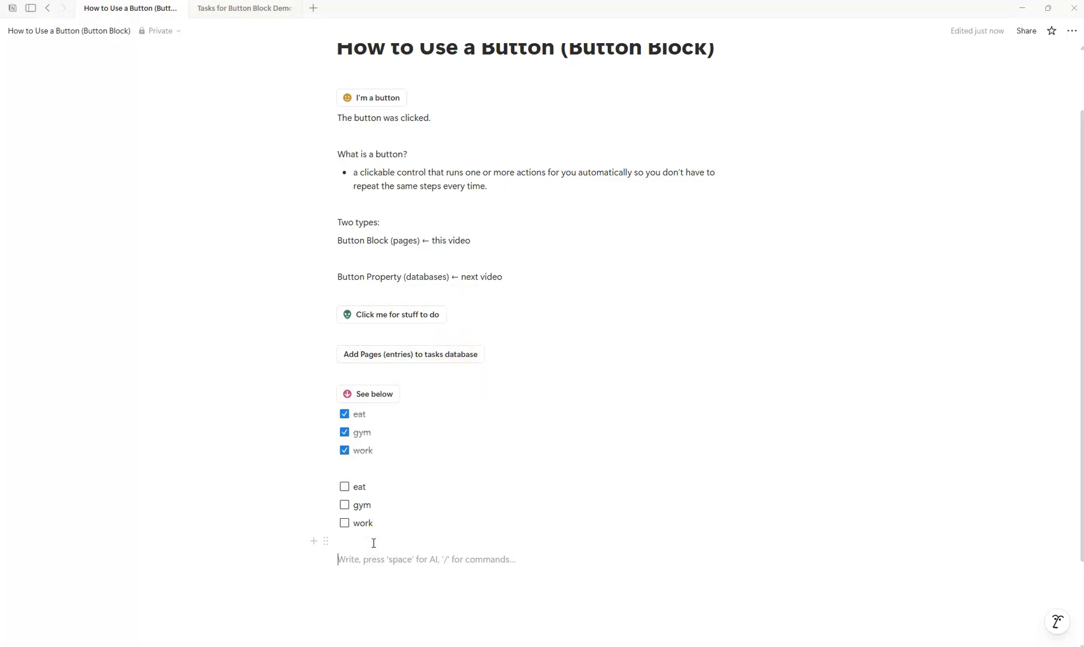
{"action": "type", "text": "/button"}
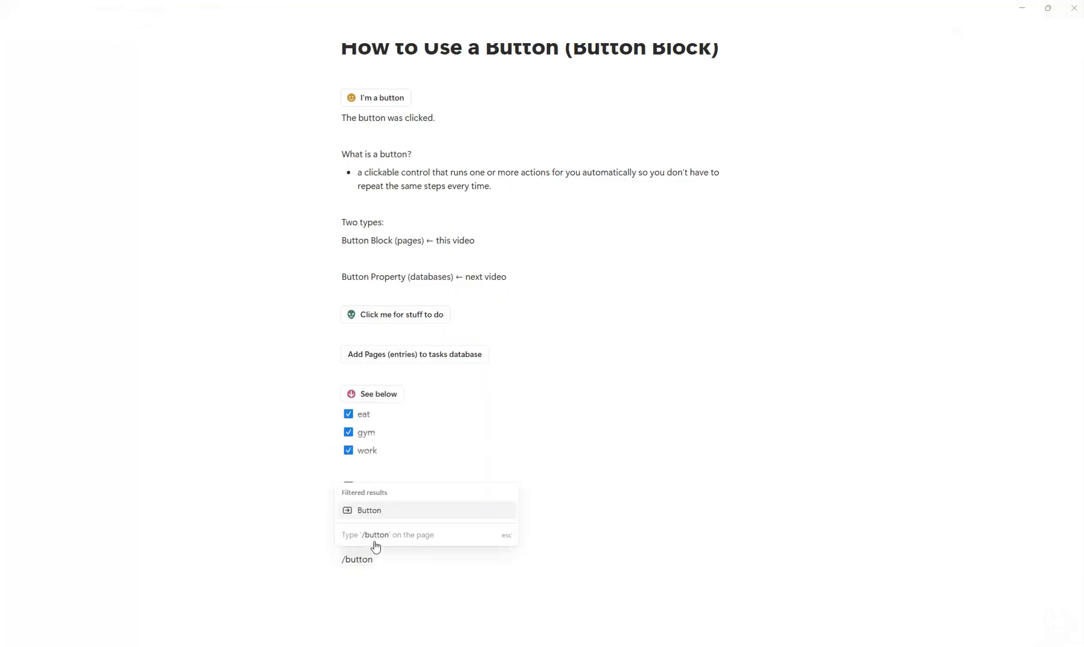
{"action": "left_click", "coordinate": [400, 508]}
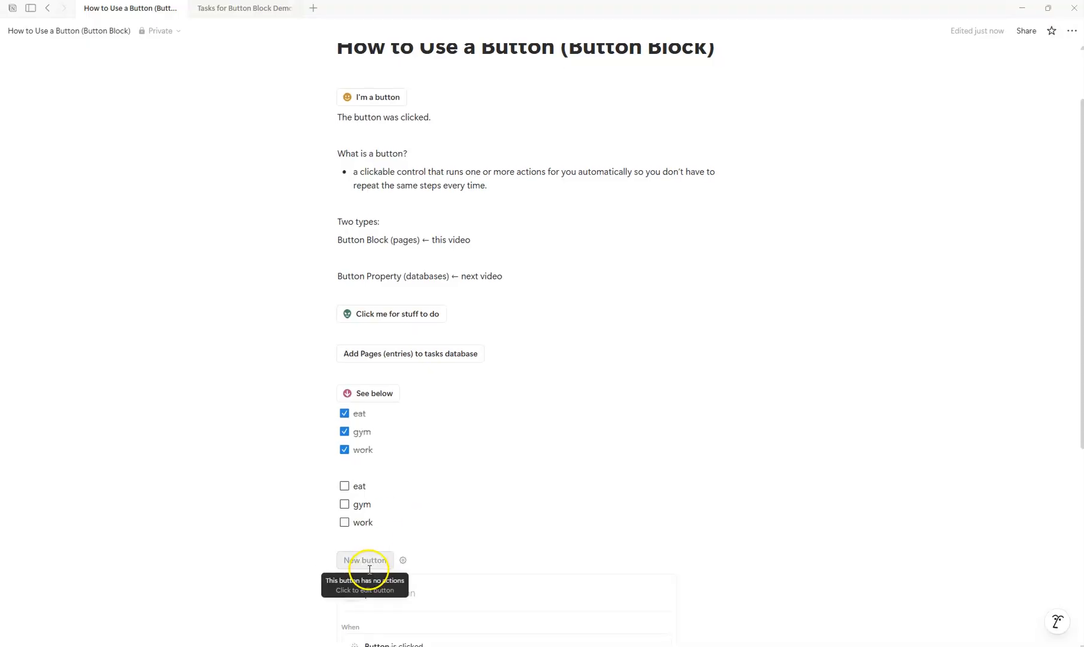
{"action": "scroll", "coordinate": [351, 540], "scroll_direction": "down", "scroll_amount": 2}
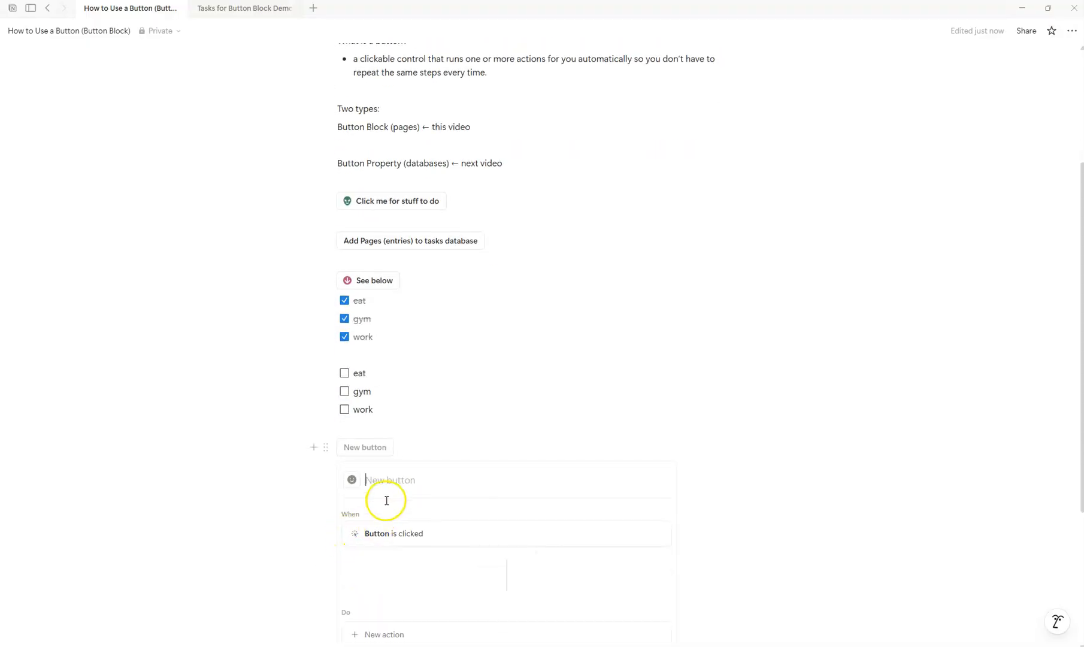
Name the new button "Add pages".
{"action": "left_click", "coordinate": [244, 10]}
{"action": "left_click", "coordinate": [98, 8]}
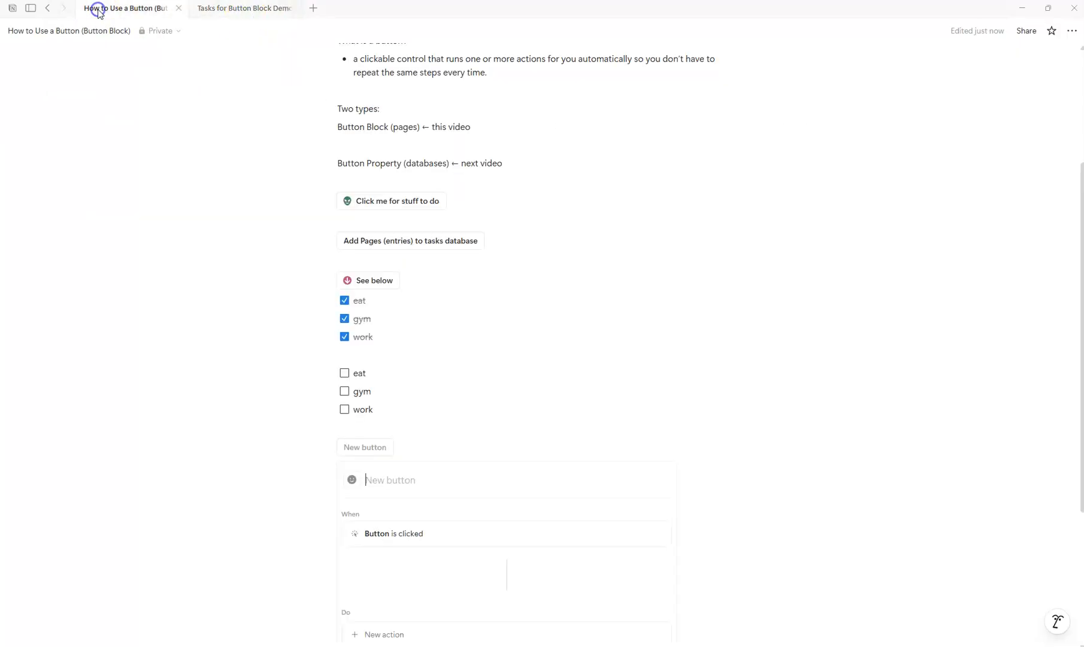
{"action": "type", "text": "ADd pages"}
{"action": "left_click", "coordinate": [376, 479]}
{"action": "key", "text": "BackSpace"}
{"action": "type", "text": "d"}
{"action": "scroll", "coordinate": [446, 472], "scroll_direction": "down", "scroll_amount": 3}
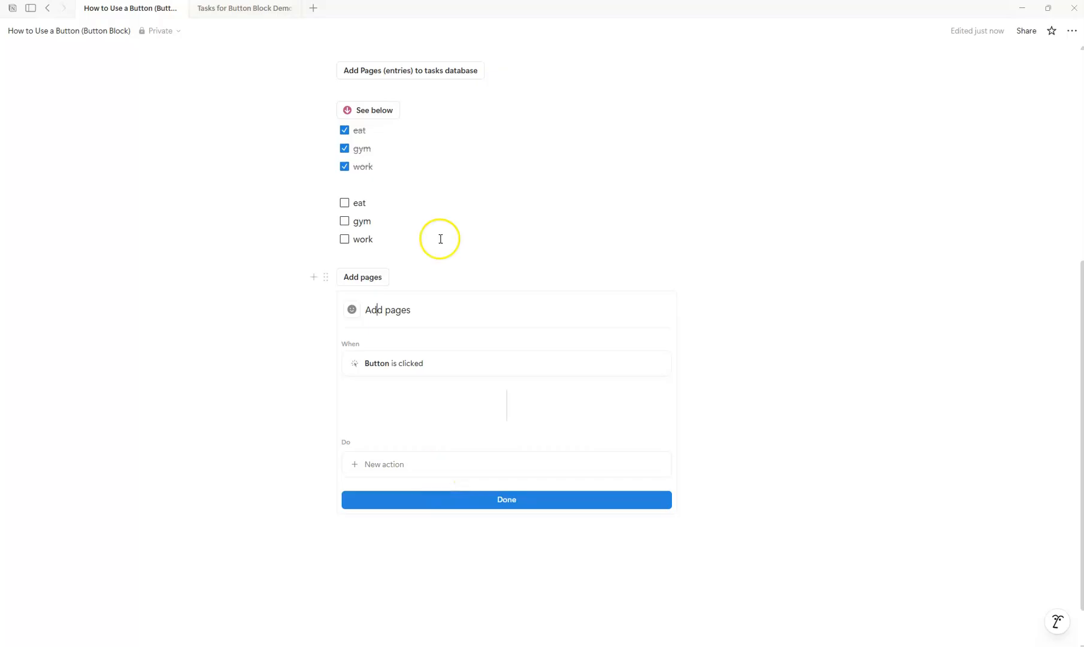
Give the button an Add page action targeting the Tasks for Button Block Demo database, with the page name "New Task".
{"action": "left_click", "coordinate": [243, 8]}
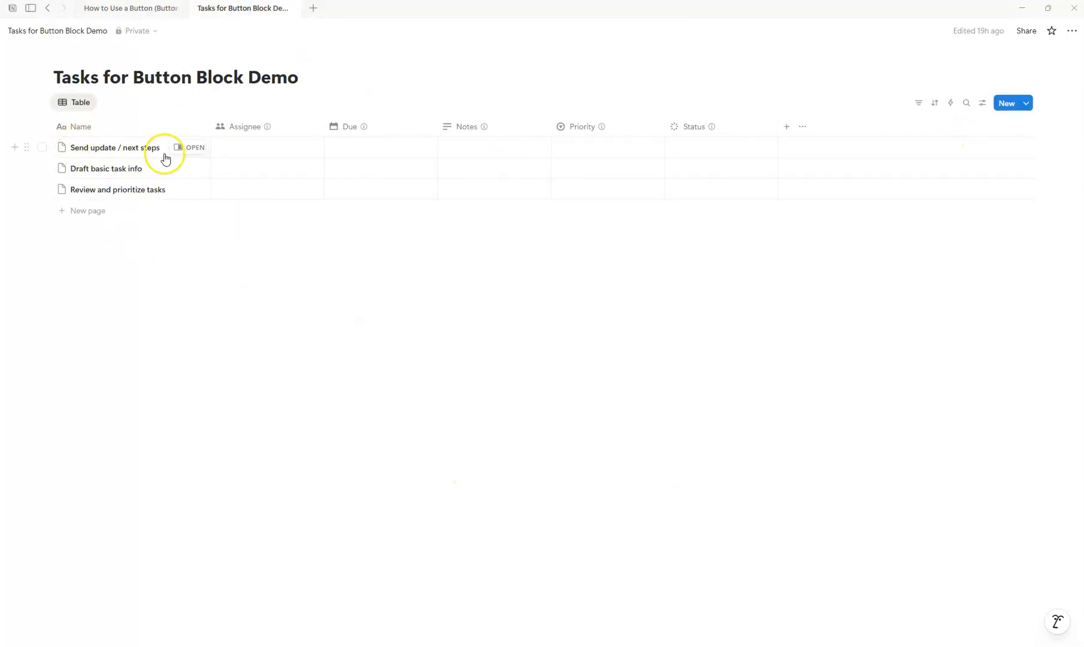
{"action": "left_click", "coordinate": [110, 9]}
{"action": "left_click", "coordinate": [402, 466]}
{"action": "left_click", "coordinate": [406, 309]}
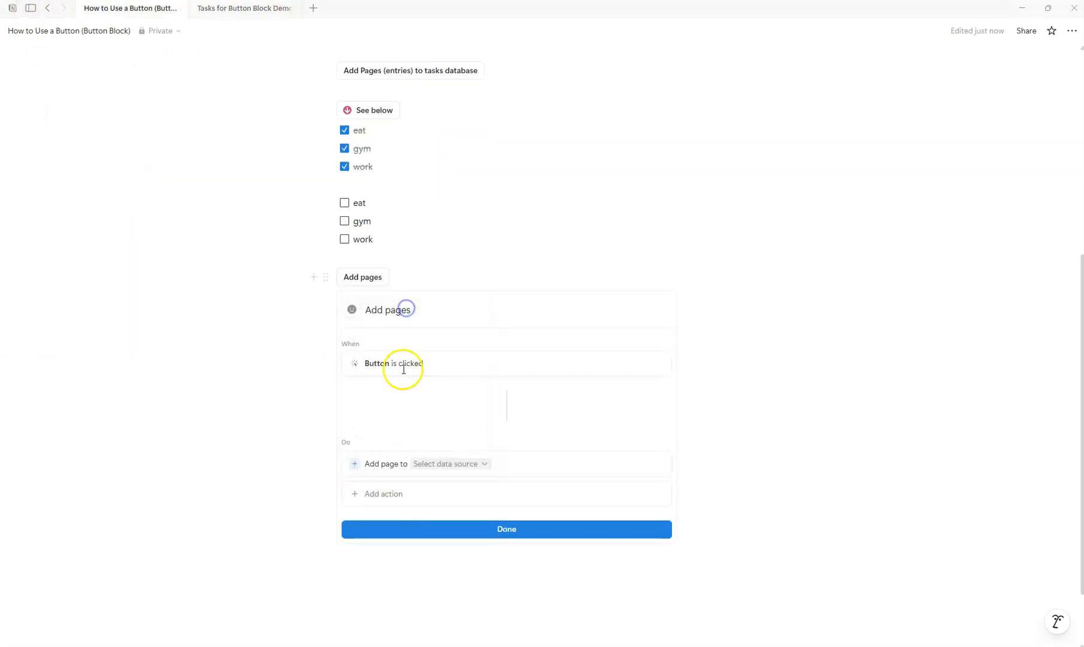
{"action": "left_click", "coordinate": [464, 466]}
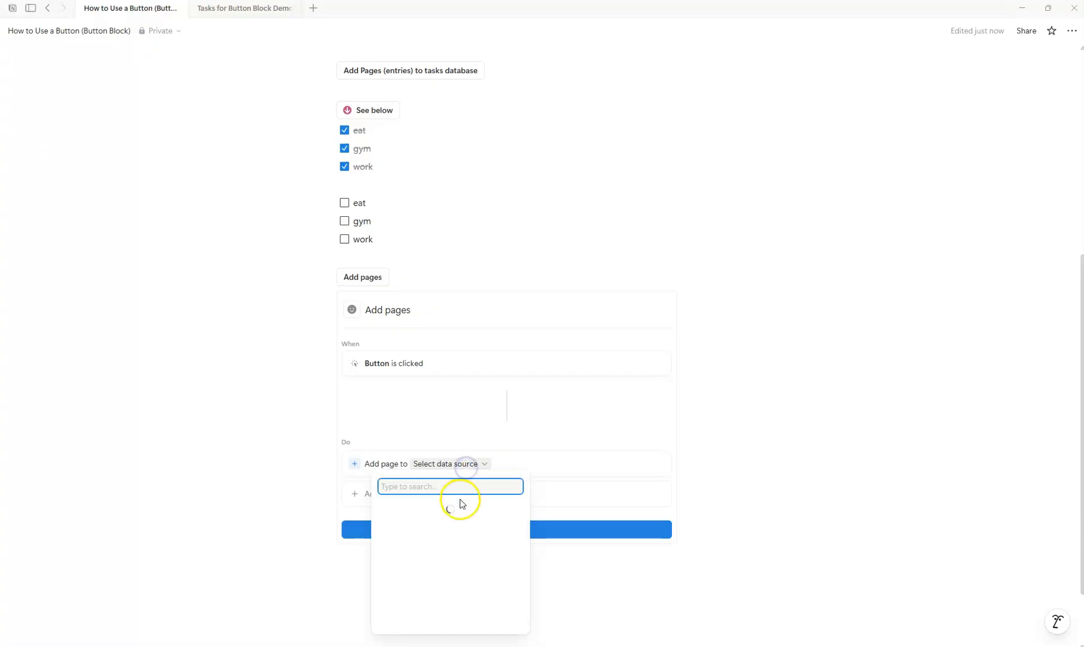
{"action": "left_click", "coordinate": [420, 539]}
{"action": "left_click", "coordinate": [473, 491]}
{"action": "type", "text": "New"}
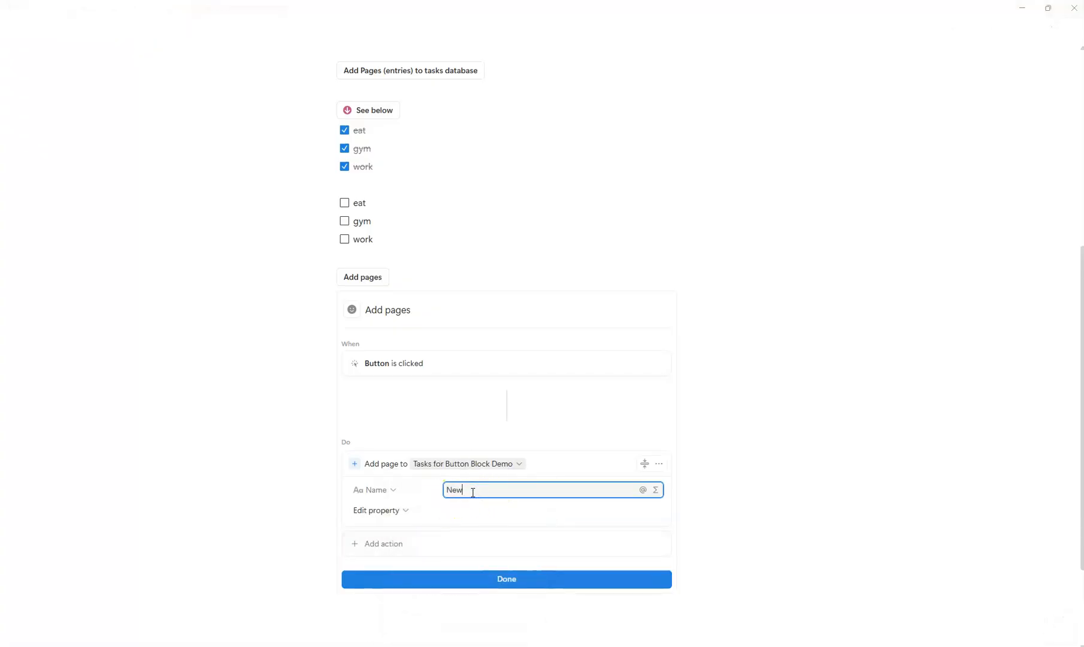
{"action": "type", "text": " Task"}
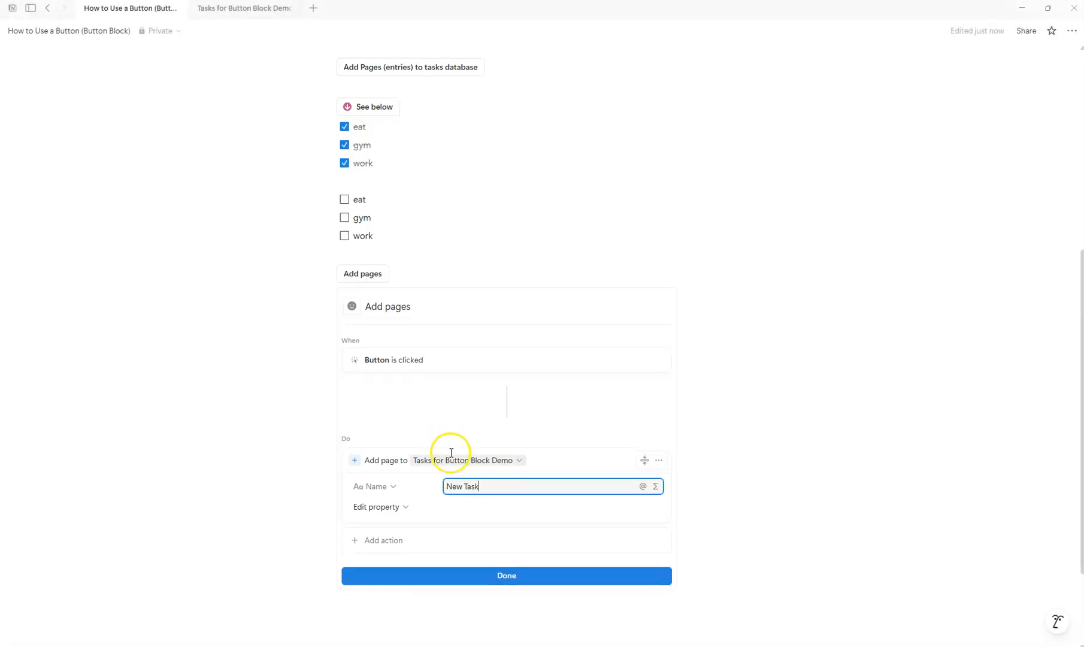
Set the new page's Priority to High and save the button under the name "Add pages High priority".
{"action": "scroll", "coordinate": [425, 425], "scroll_direction": "down", "scroll_amount": 2}
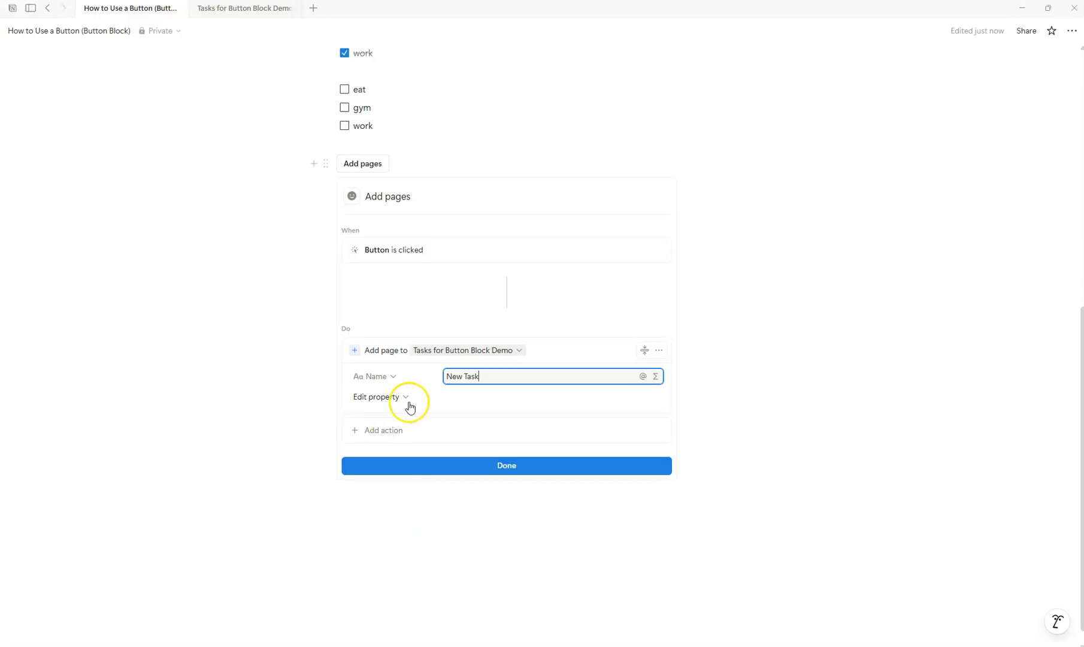
{"action": "left_click", "coordinate": [406, 397]}
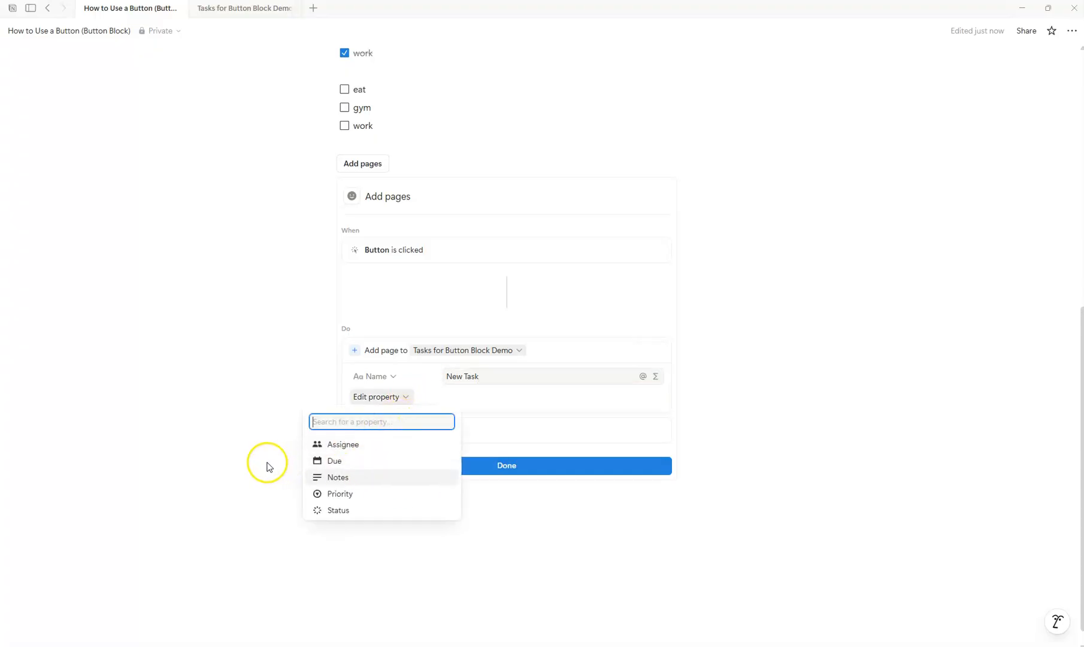
{"action": "left_click", "coordinate": [360, 498]}
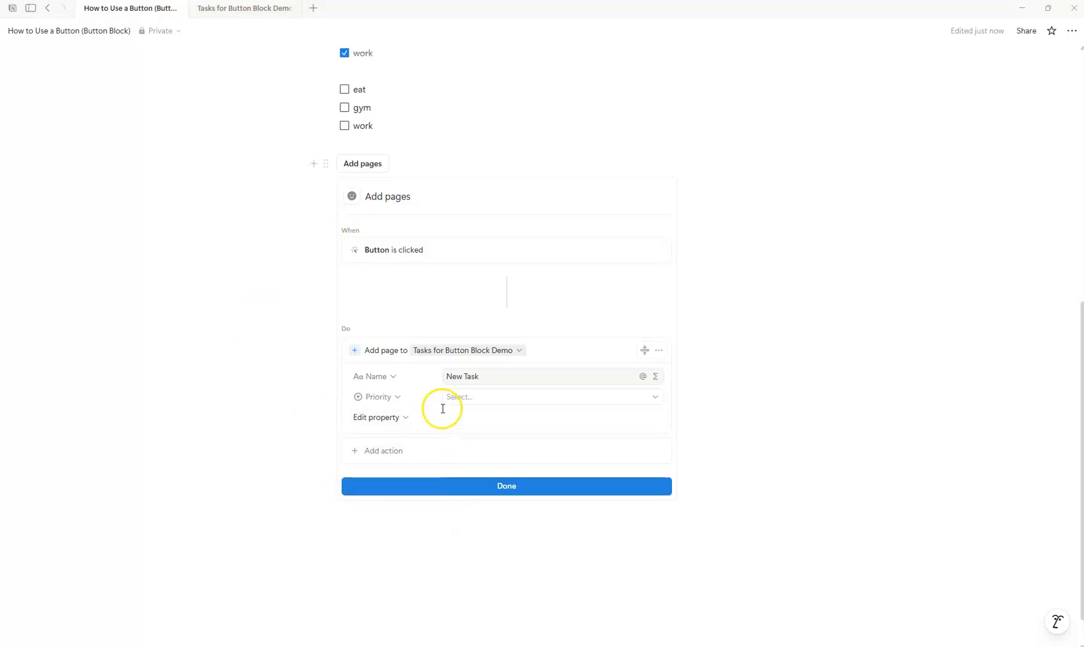
{"action": "left_click", "coordinate": [483, 397]}
{"action": "left_click", "coordinate": [536, 469]}
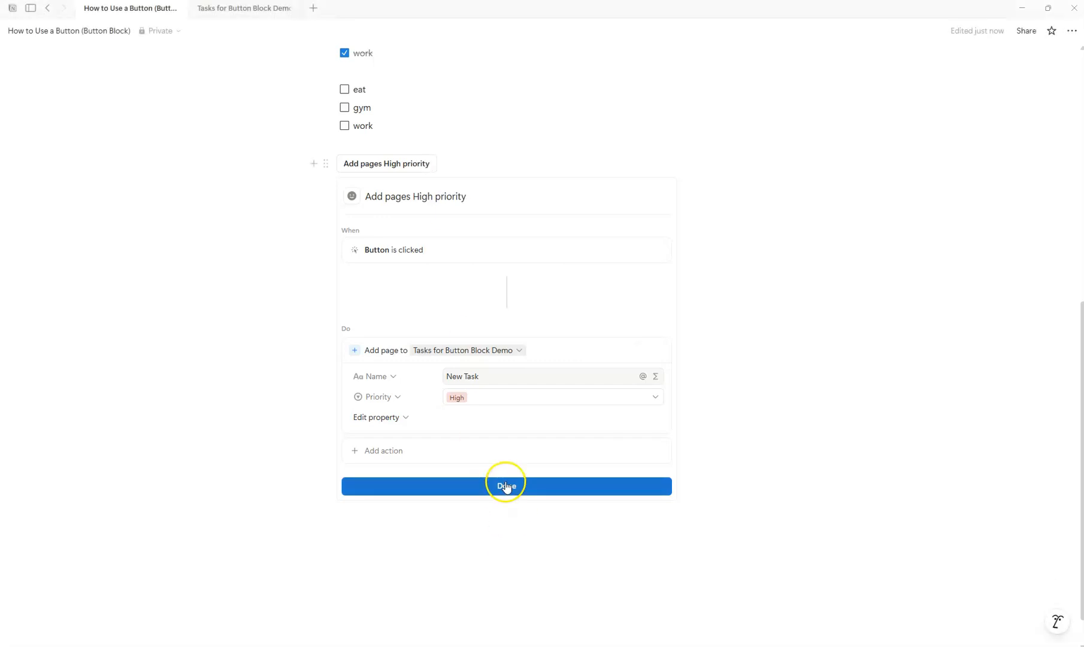
{"action": "left_click", "coordinate": [506, 487]}
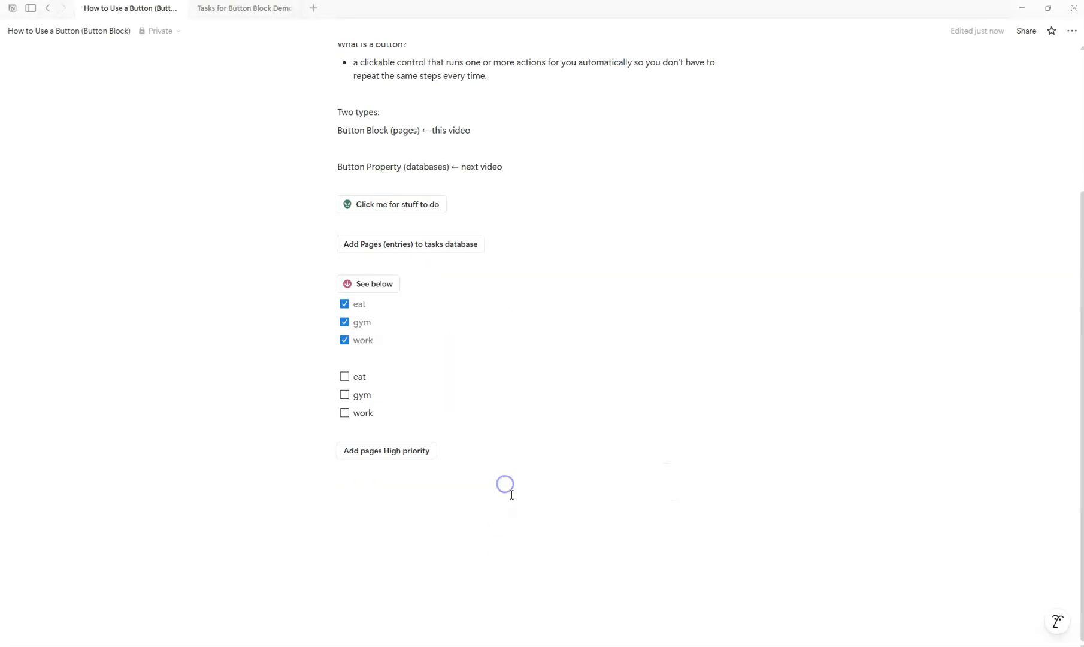
Run the "Add pages High priority" button and check the new entry in the Tasks for Button Block Demo database.
{"action": "left_click", "coordinate": [400, 458]}
{"action": "left_click", "coordinate": [218, 9]}
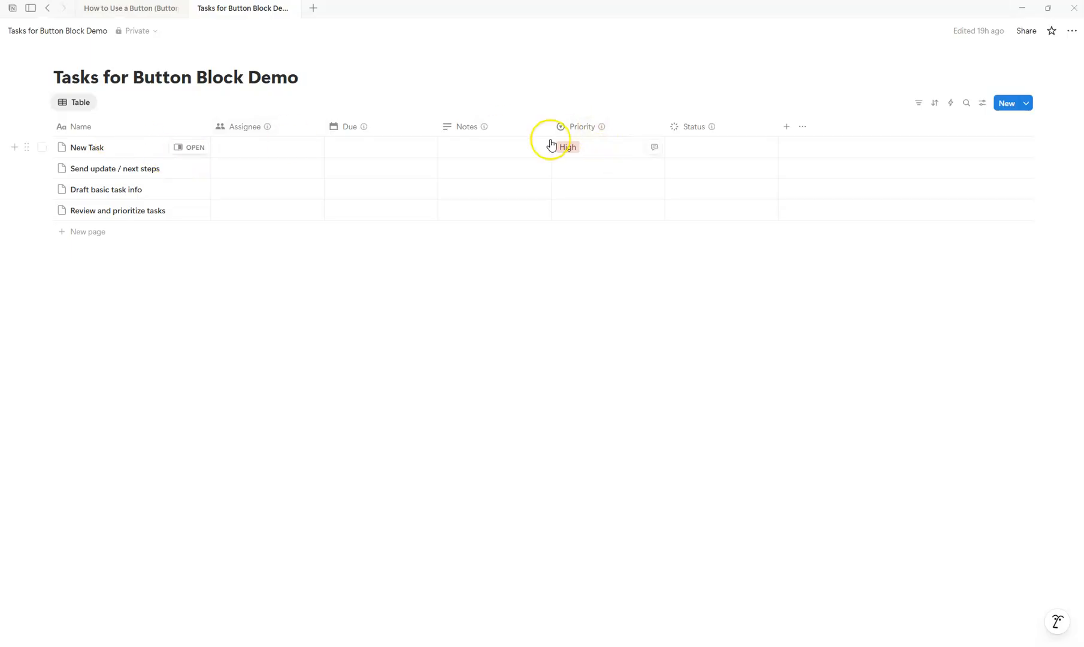
{"action": "left_click", "coordinate": [139, 9]}
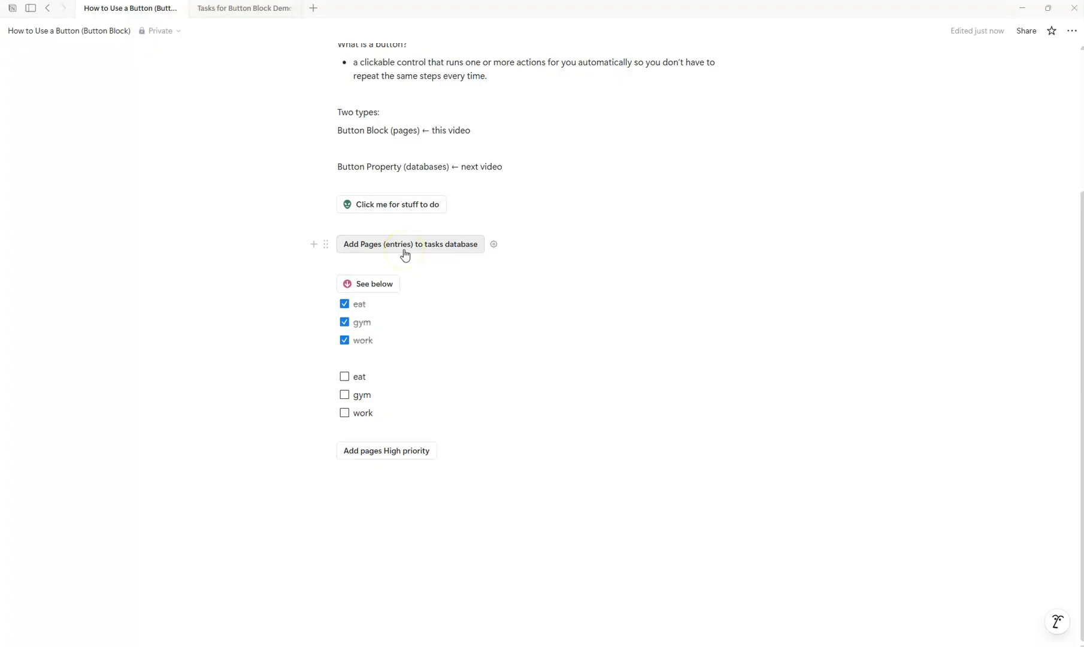
Run the "Add Pages (entries) to tasks database" button and check its entry in the tasks database.
{"action": "left_click", "coordinate": [405, 255]}
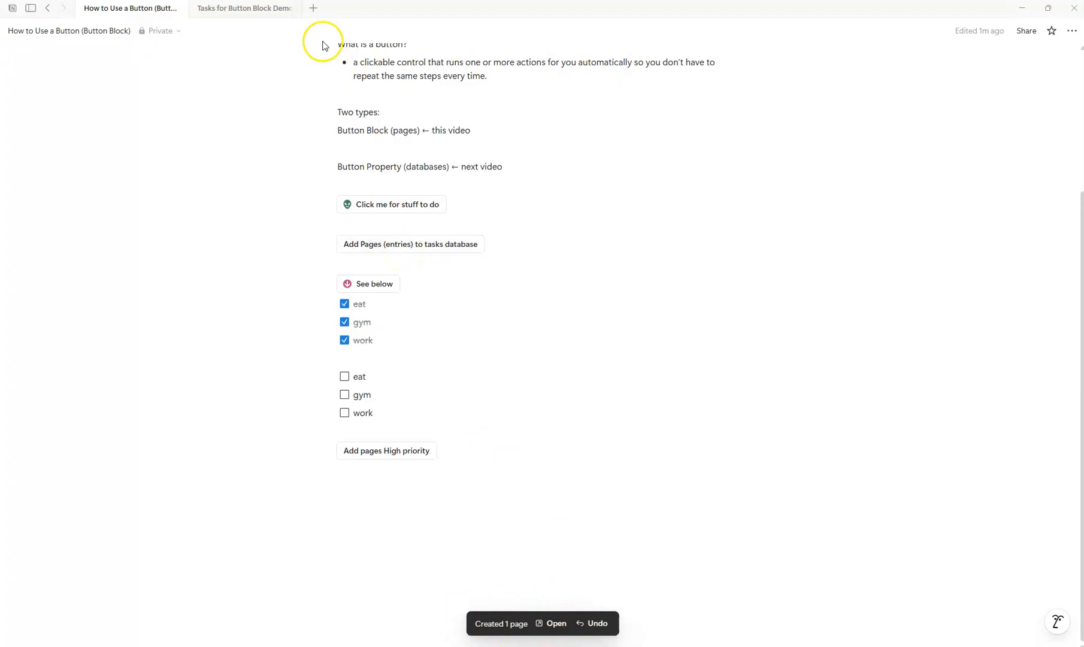
{"action": "left_click", "coordinate": [264, 9]}
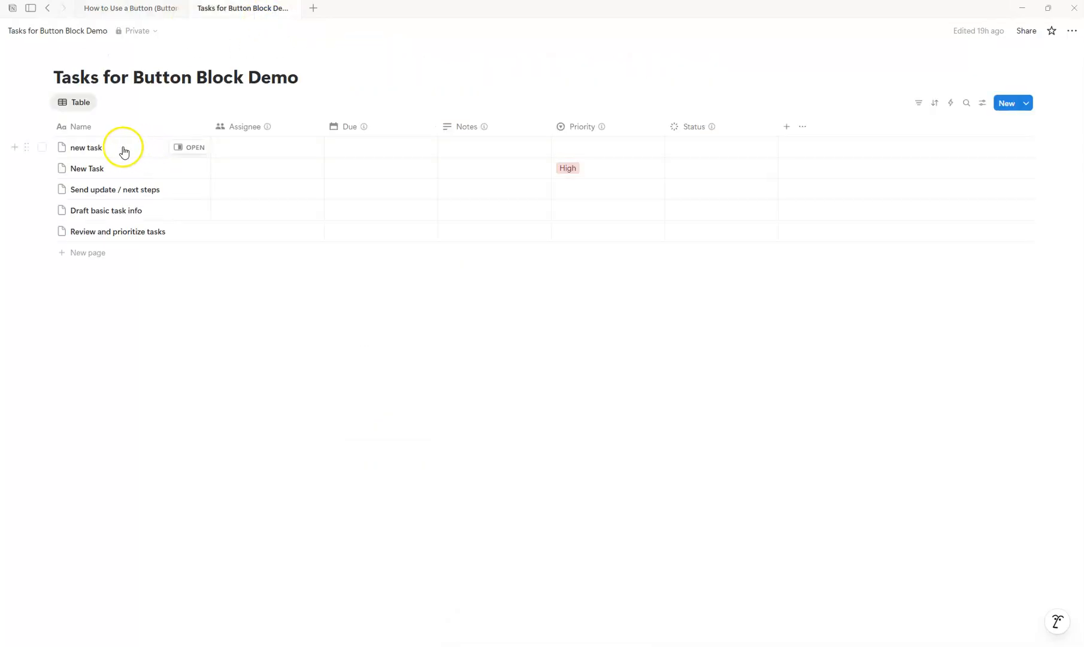
{"action": "left_click", "coordinate": [138, 18]}
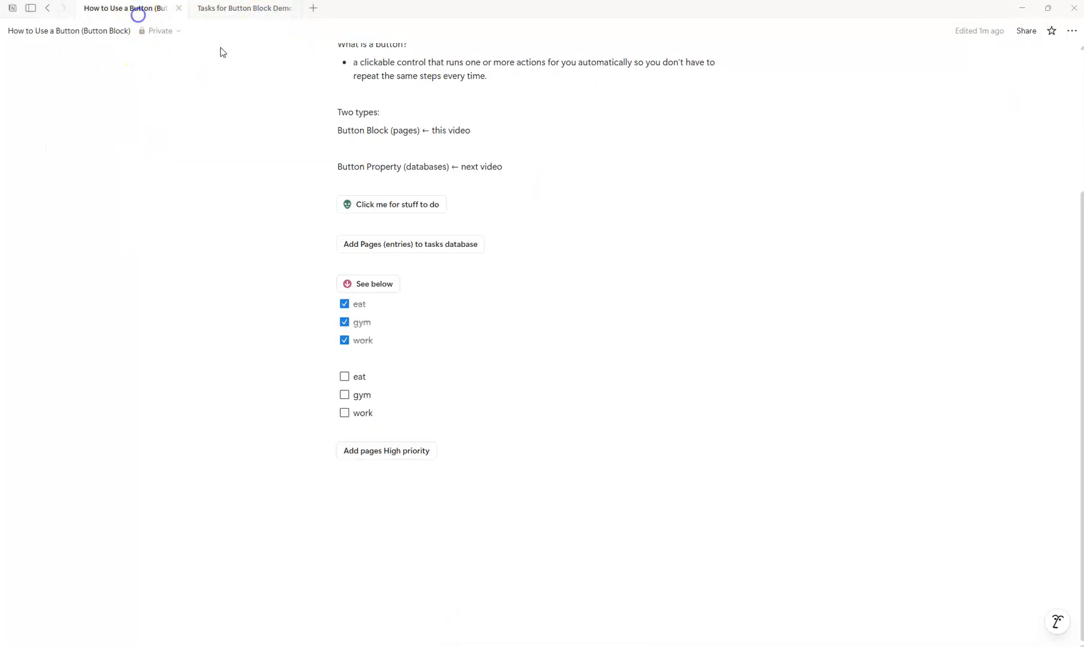
Clear the to-do items under "See below" and move "Add pages High priority" directly beneath "Add Pages (entries) to tasks database".
{"action": "left_click_drag", "start_coordinate": [438, 412], "coordinate": [295, 302]}
{"action": "key", "text": "BackSpace"}
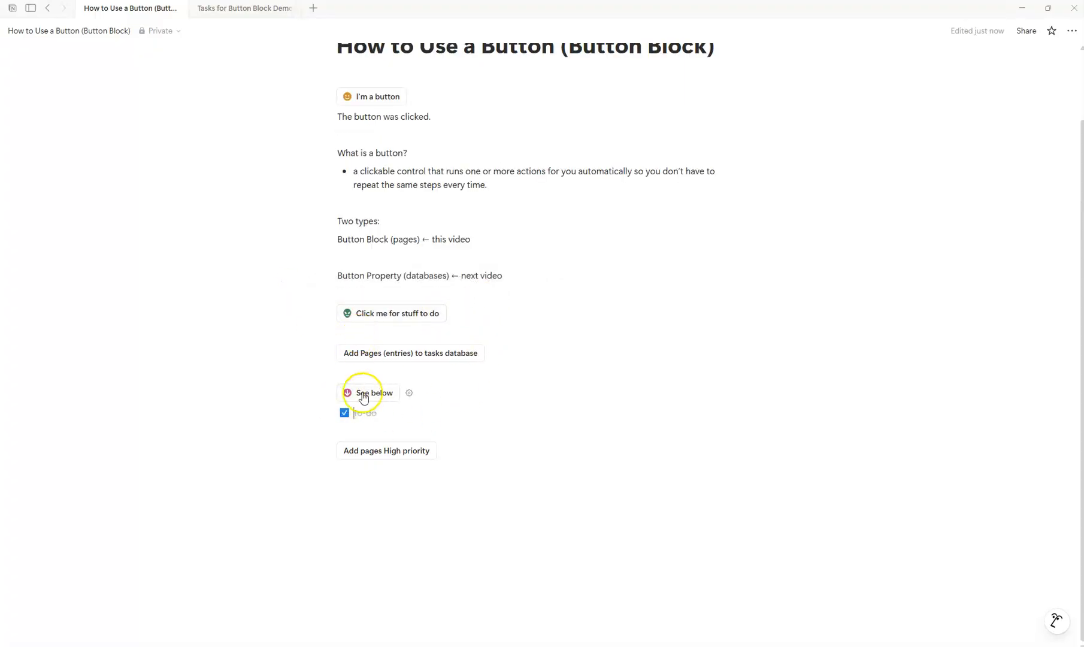
{"action": "left_click_drag", "start_coordinate": [326, 453], "coordinate": [337, 372]}
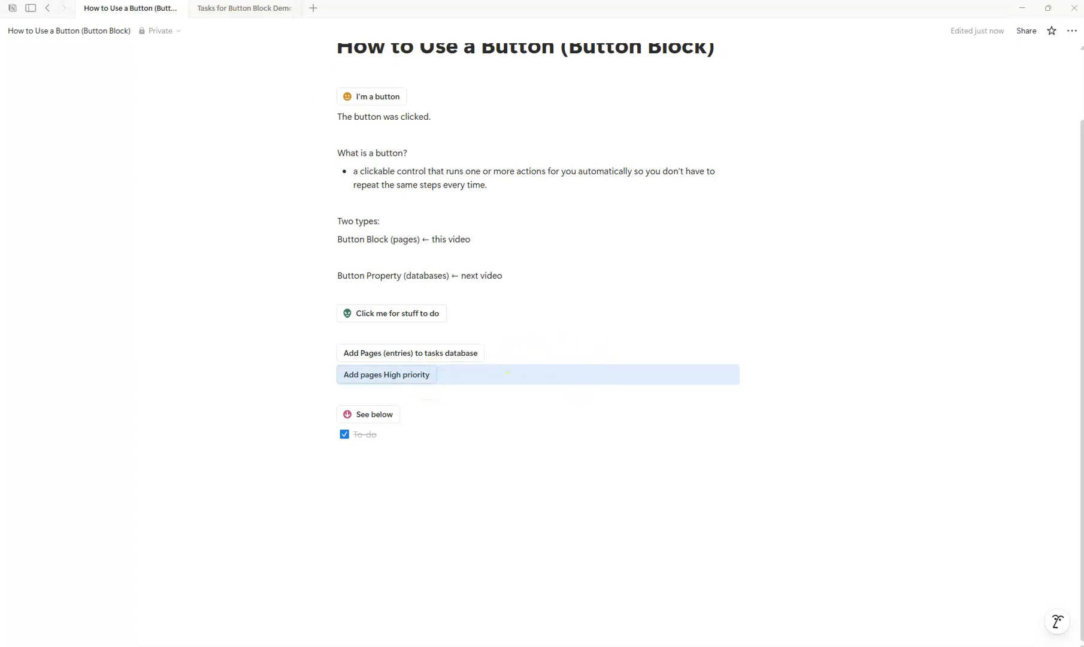
Set the Priority of the lowercase "new task" entry to High in the tasks database, and return to the button page.
{"action": "left_click", "coordinate": [220, 8]}
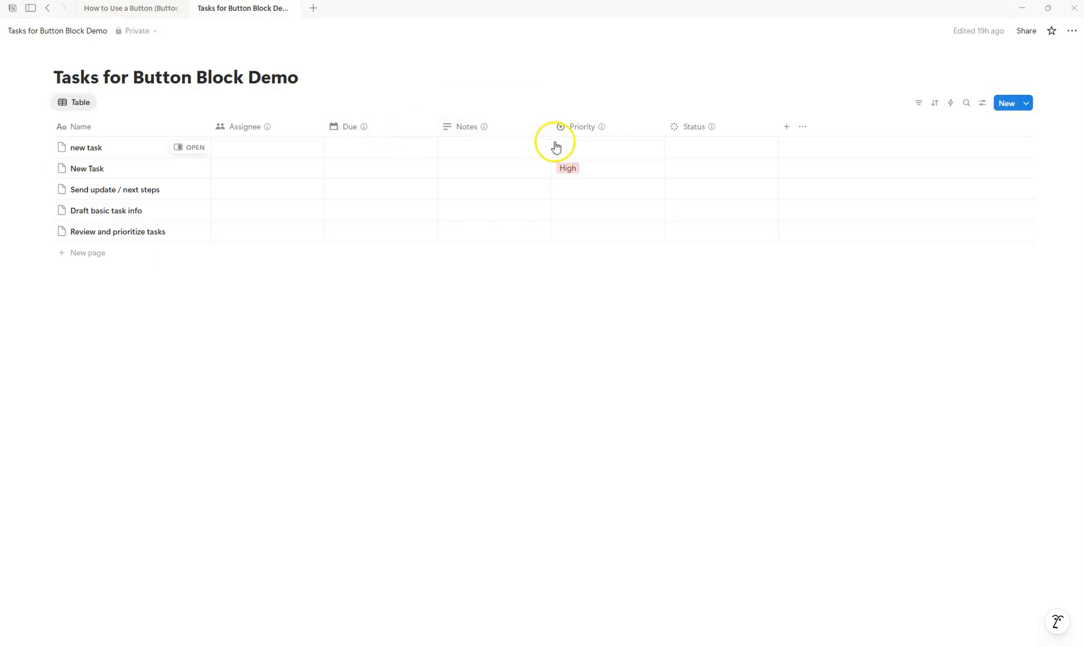
{"action": "left_click", "coordinate": [575, 147]}
{"action": "left_click", "coordinate": [593, 218]}
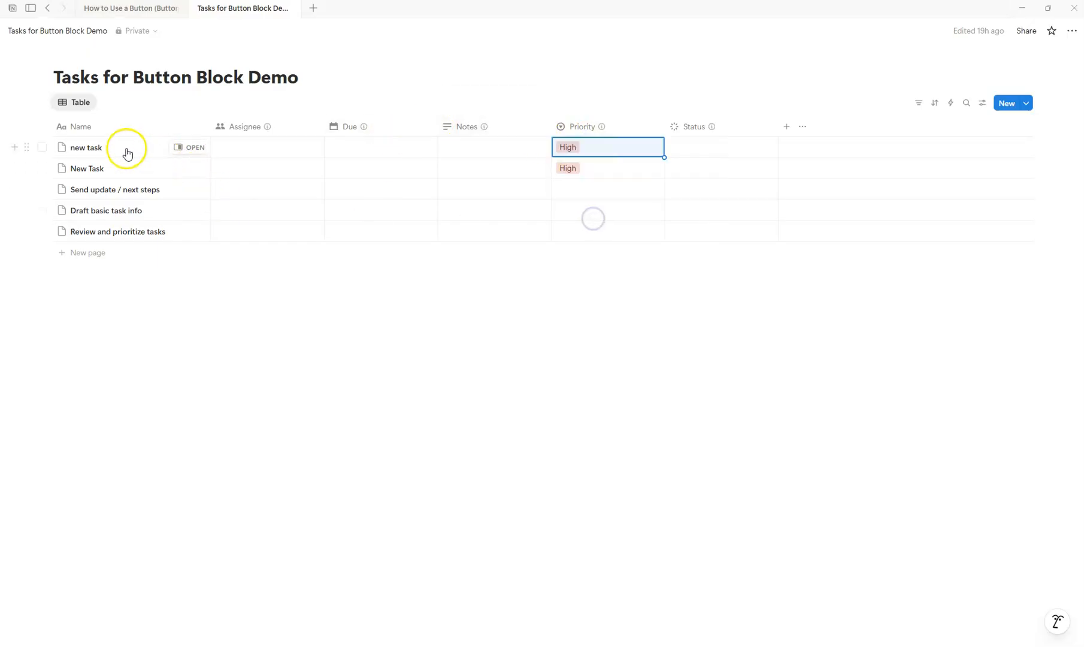
{"action": "left_click", "coordinate": [126, 9]}
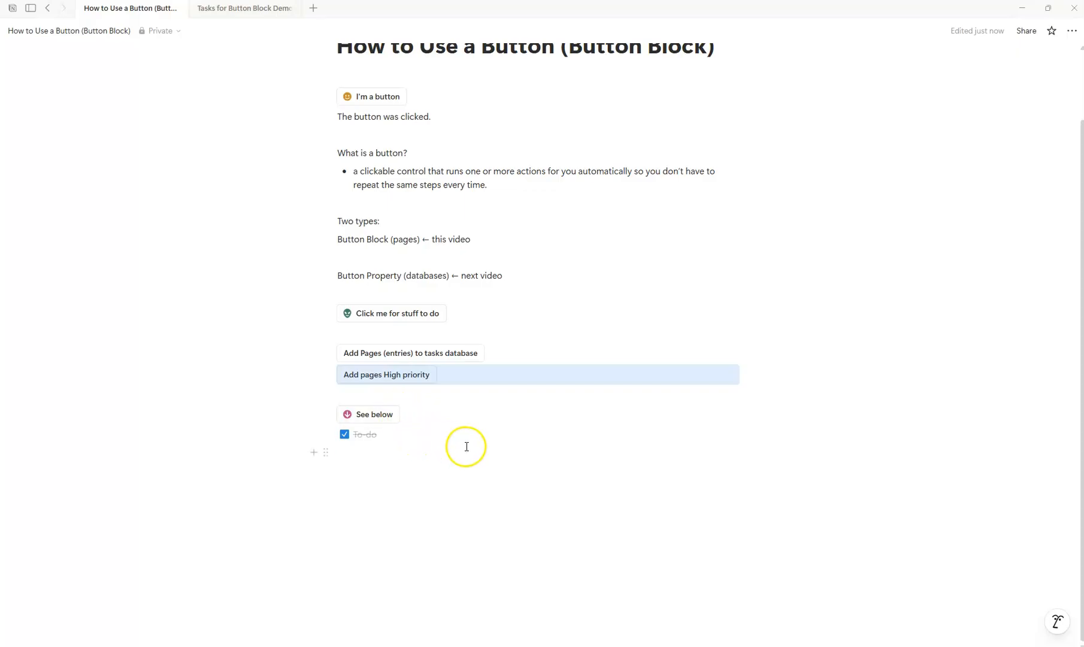
Add a Show confirmation action with the default message to the "Add pages High priority" button and save it.
{"action": "left_click", "coordinate": [423, 451]}
{"action": "left_click", "coordinate": [442, 376]}
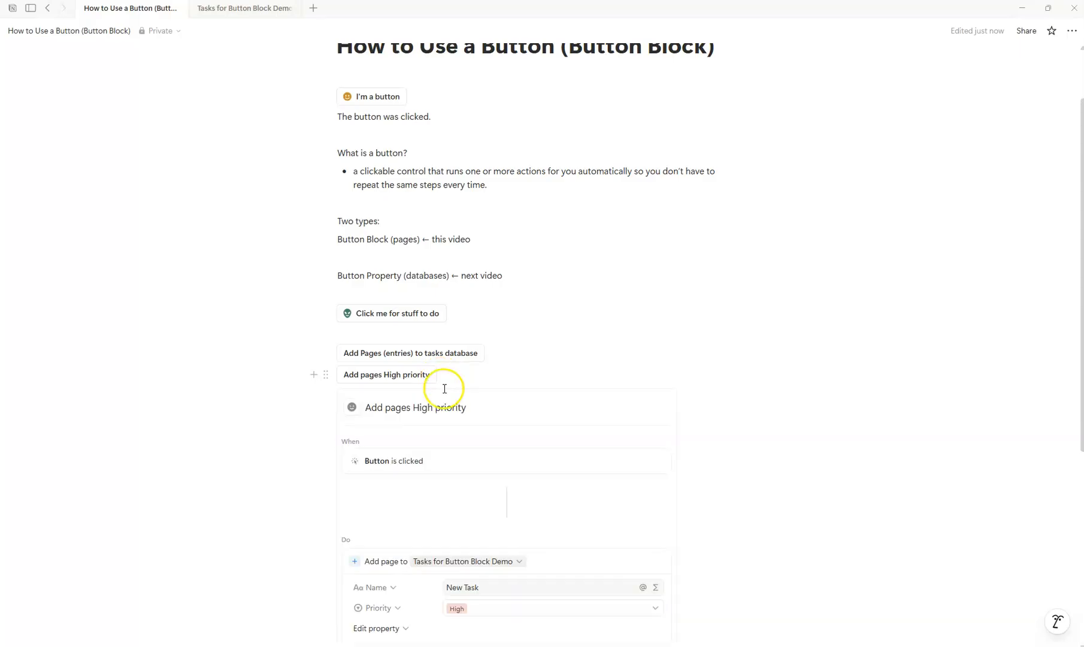
{"action": "scroll", "coordinate": [445, 401], "scroll_direction": "down", "scroll_amount": 3}
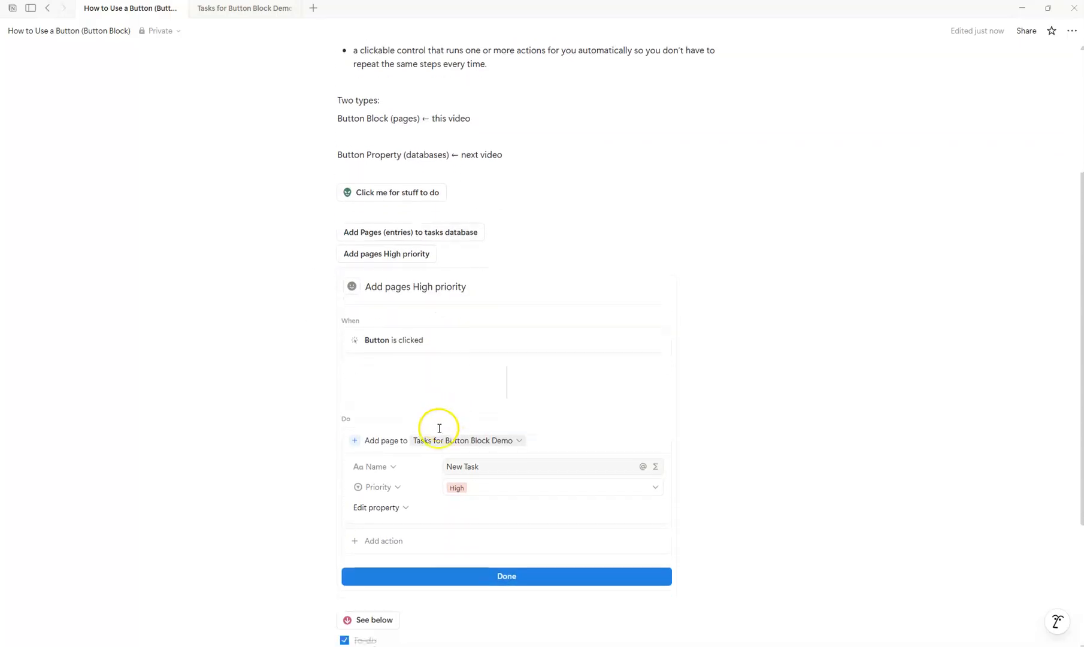
{"action": "scroll", "coordinate": [439, 428], "scroll_direction": "down", "scroll_amount": 1}
{"action": "left_click", "coordinate": [358, 491]}
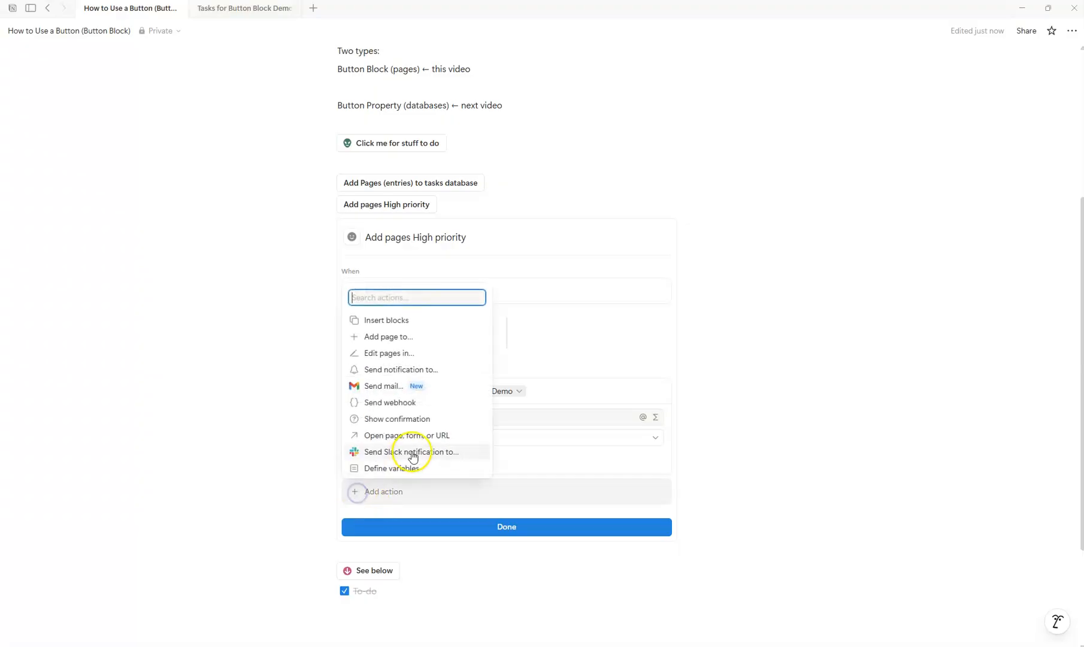
{"action": "left_click", "coordinate": [424, 421]}
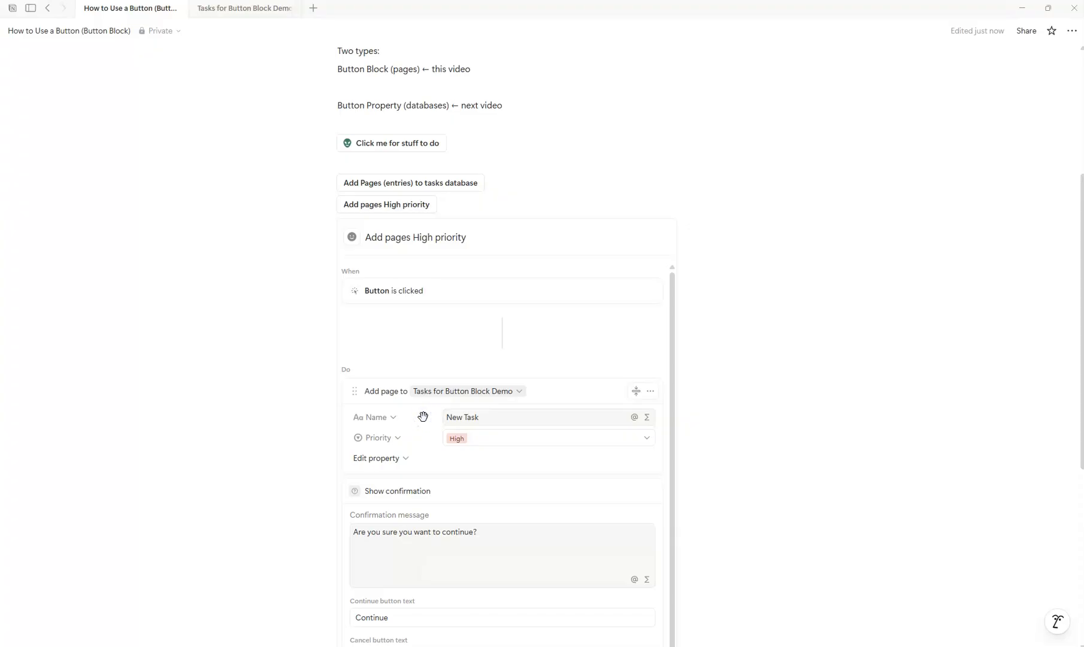
{"action": "scroll", "coordinate": [424, 486], "scroll_direction": "down", "scroll_amount": 3}
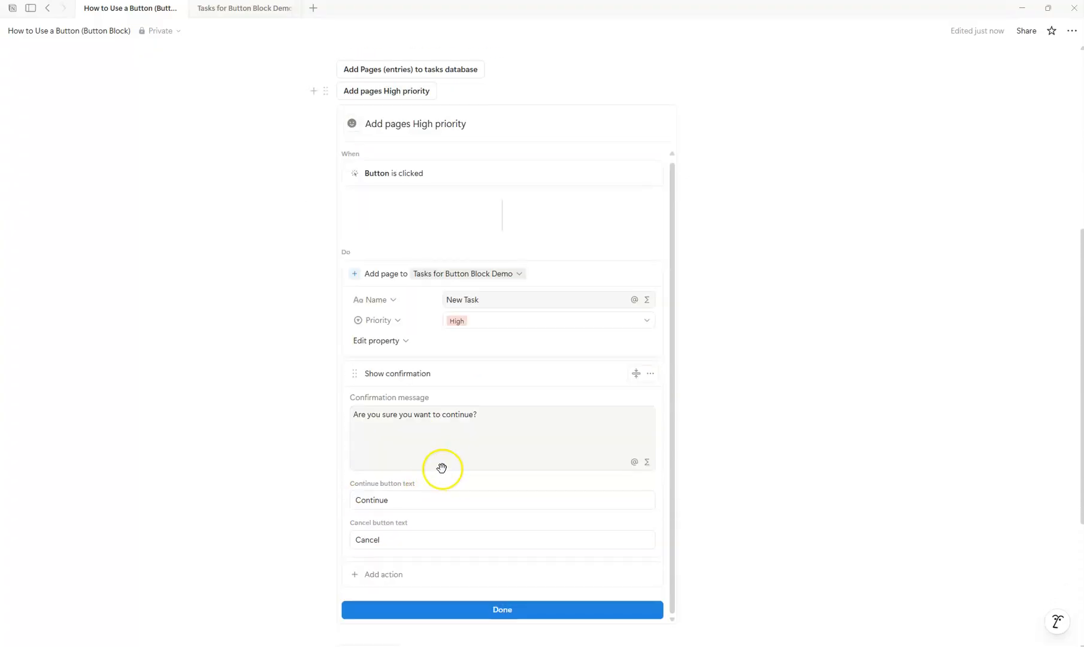
{"action": "scroll", "coordinate": [443, 509], "scroll_direction": "down", "scroll_amount": 1}
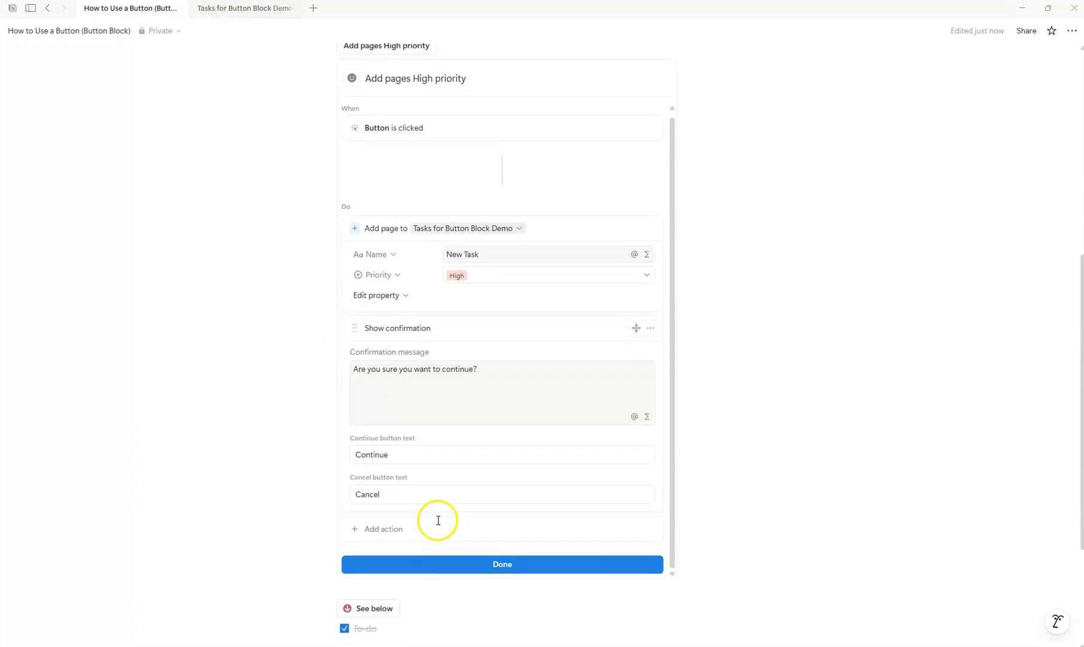
{"action": "scroll", "coordinate": [438, 520], "scroll_direction": "down", "scroll_amount": 1}
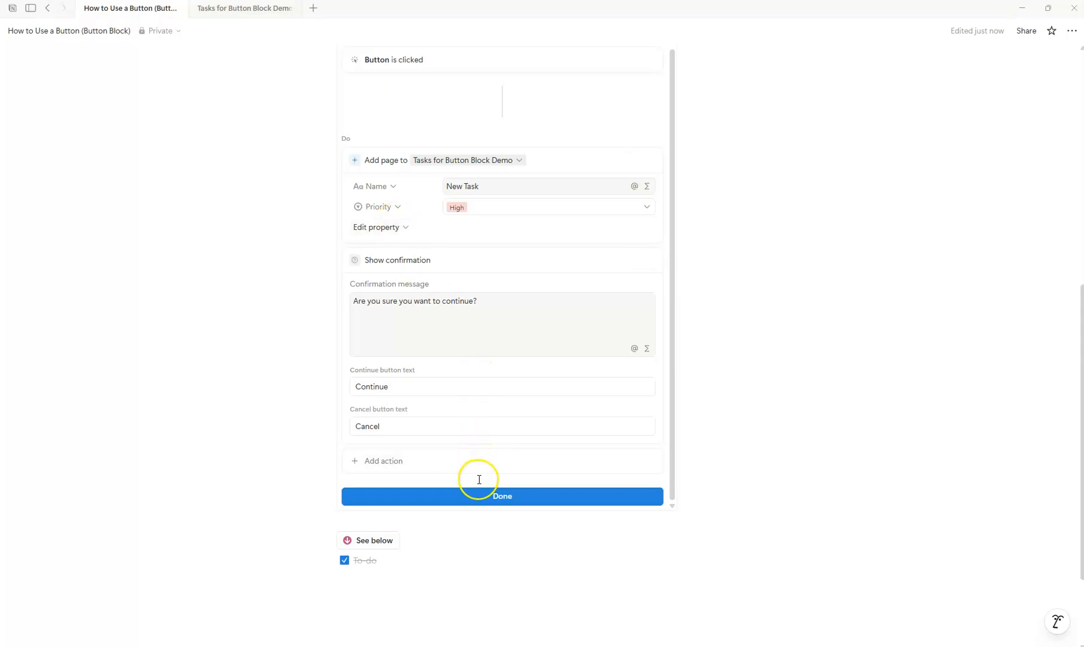
{"action": "left_click", "coordinate": [473, 497]}
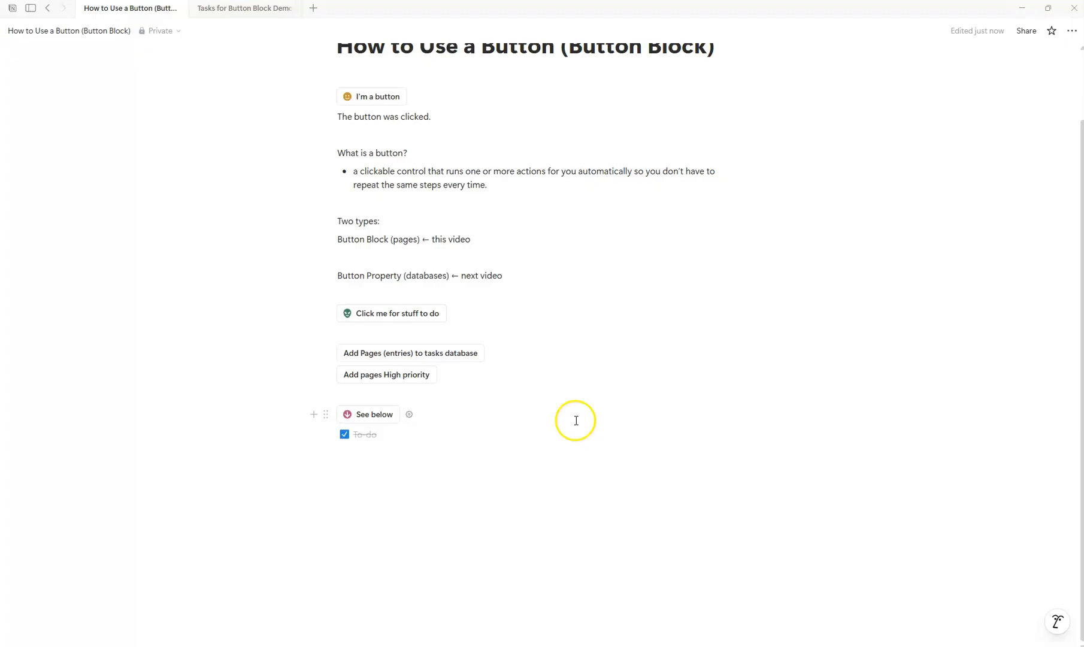
Run the "Add pages High priority" button, continue past the confirmation, and undo the page creation.
{"action": "left_click", "coordinate": [418, 378]}
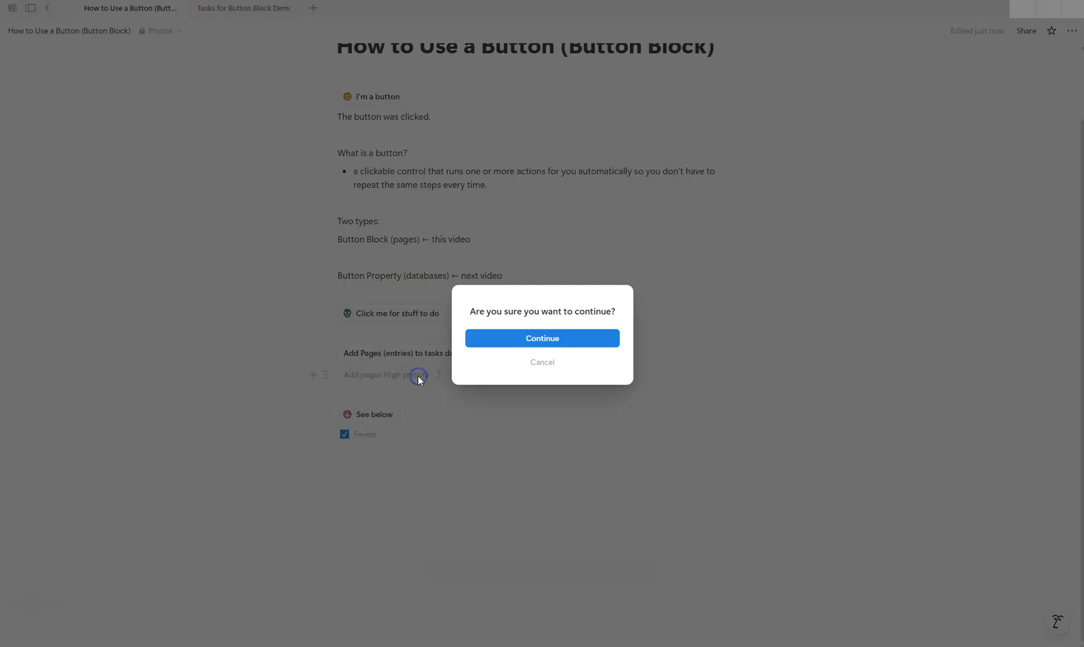
{"action": "left_click", "coordinate": [510, 342]}
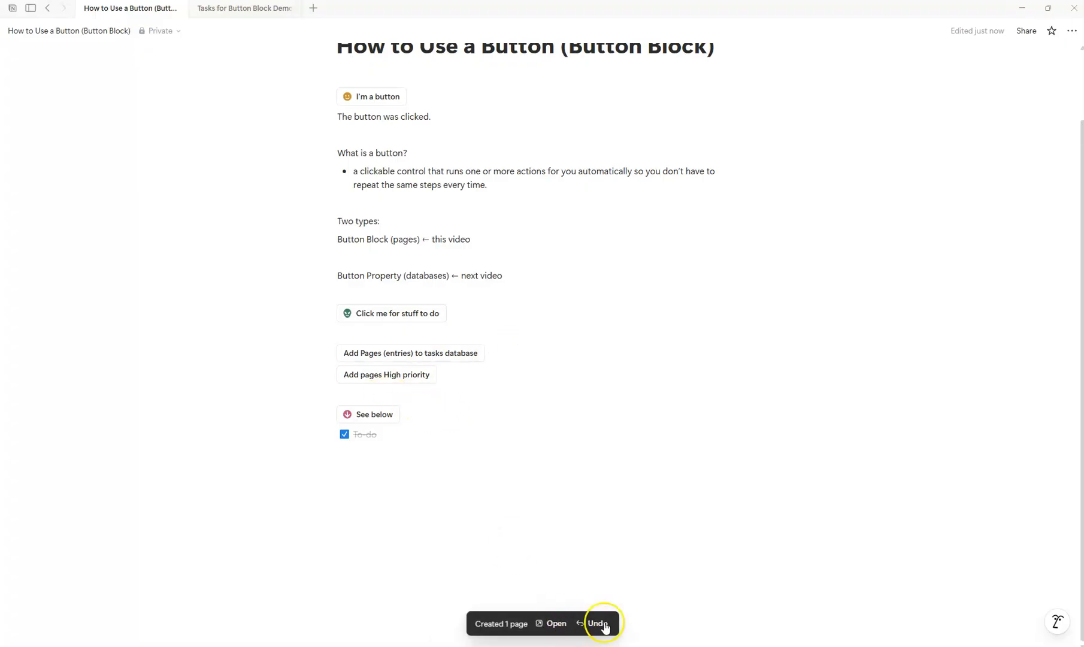
{"action": "left_click", "coordinate": [599, 623]}
Replace the confirmation message of the "Add pages High priority" button with "STOP!!".
{"action": "left_click", "coordinate": [443, 376]}
{"action": "scroll", "coordinate": [487, 417], "scroll_direction": "down", "scroll_amount": 5}
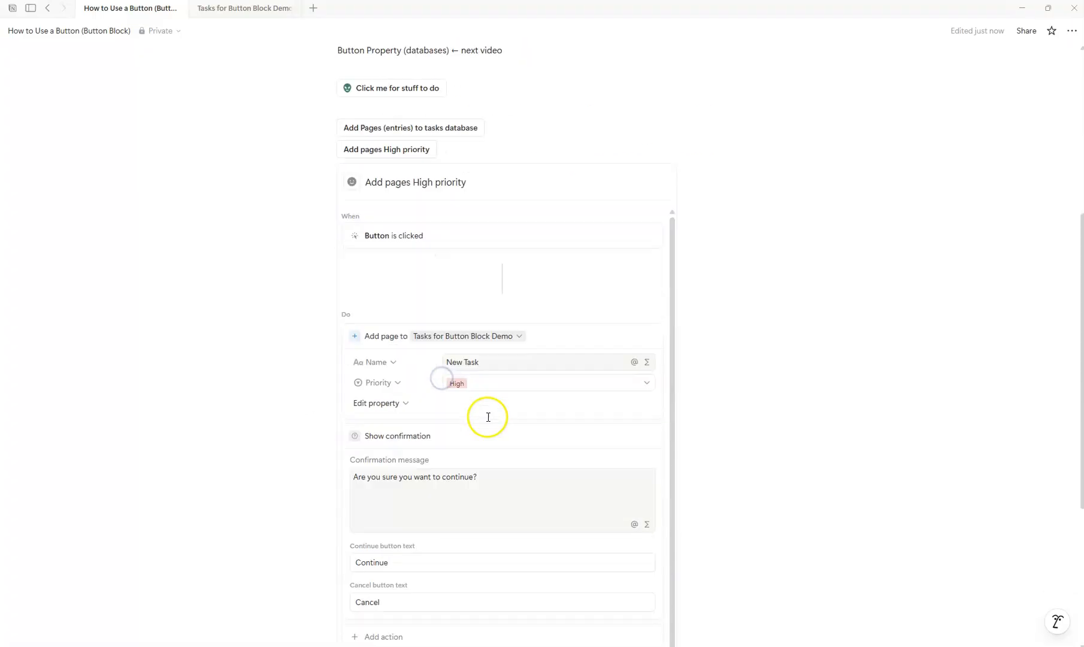
{"action": "left_click_drag", "start_coordinate": [486, 419], "coordinate": [361, 420]}
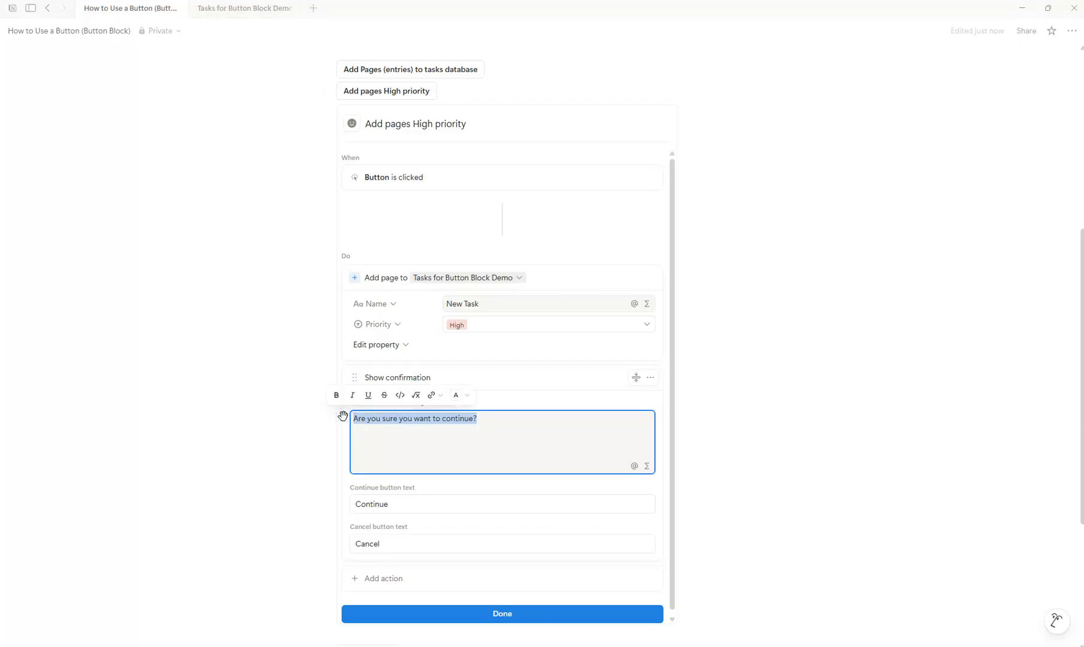
{"action": "type", "text": "STOP!!"}
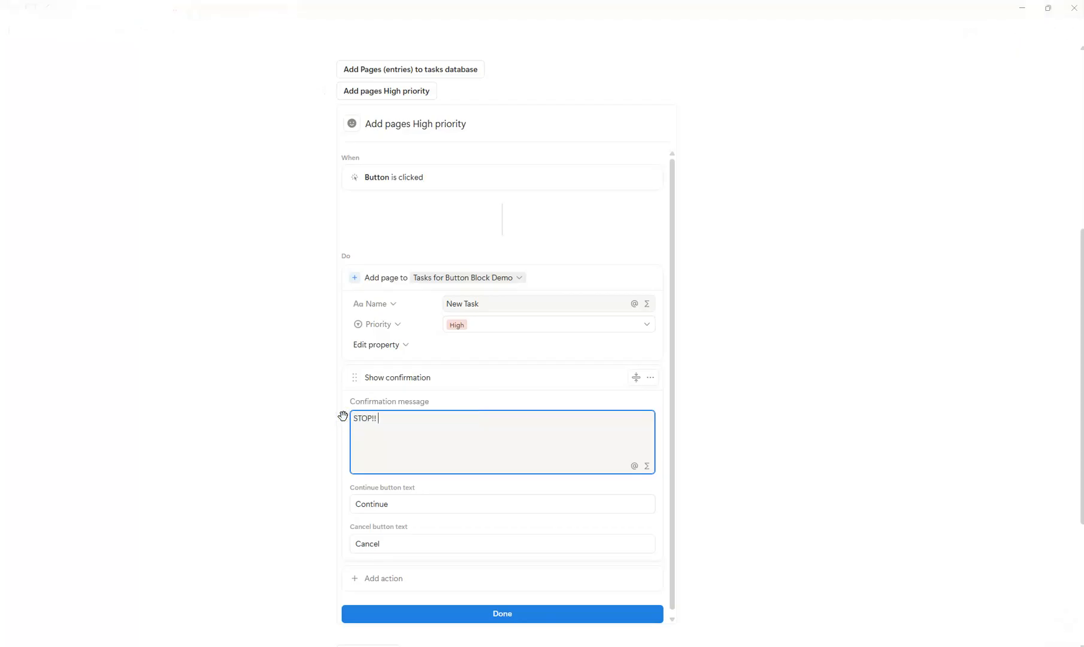